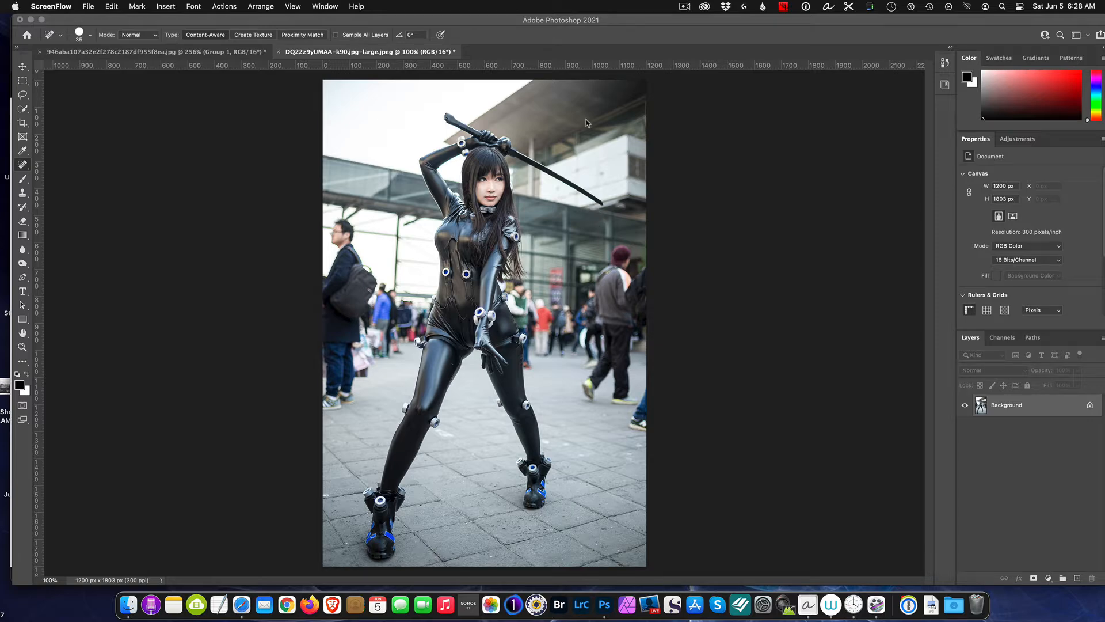
- Move the Photoshop window out of the way, switch to the Adobe Color page in Safari, and make it full screen
left_click(620, 25)
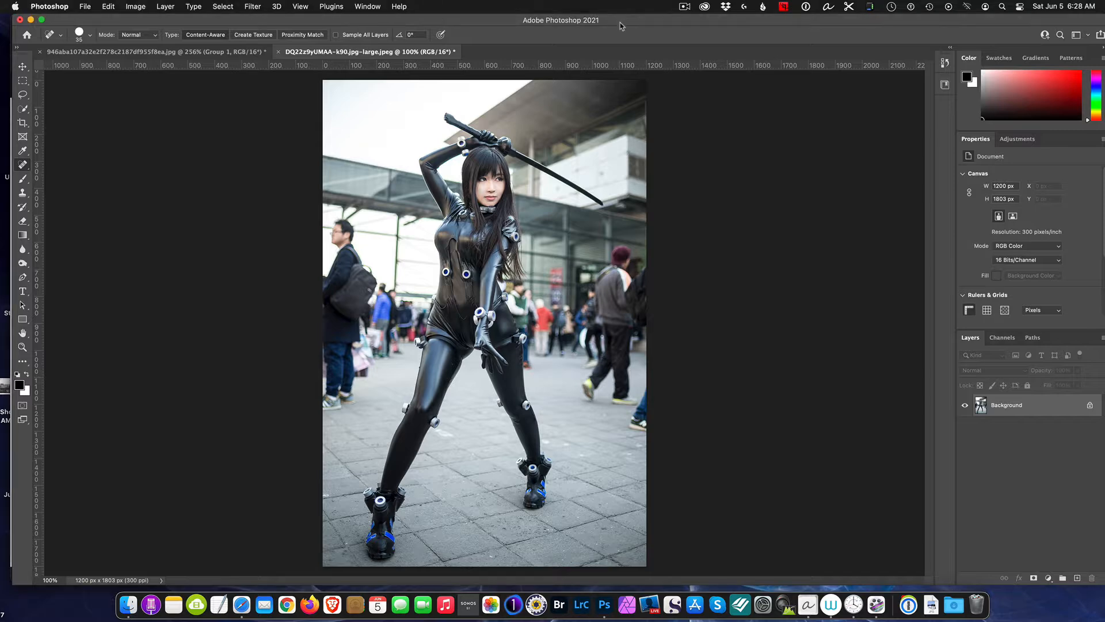
left_click_drag(620, 26, 623, 112)
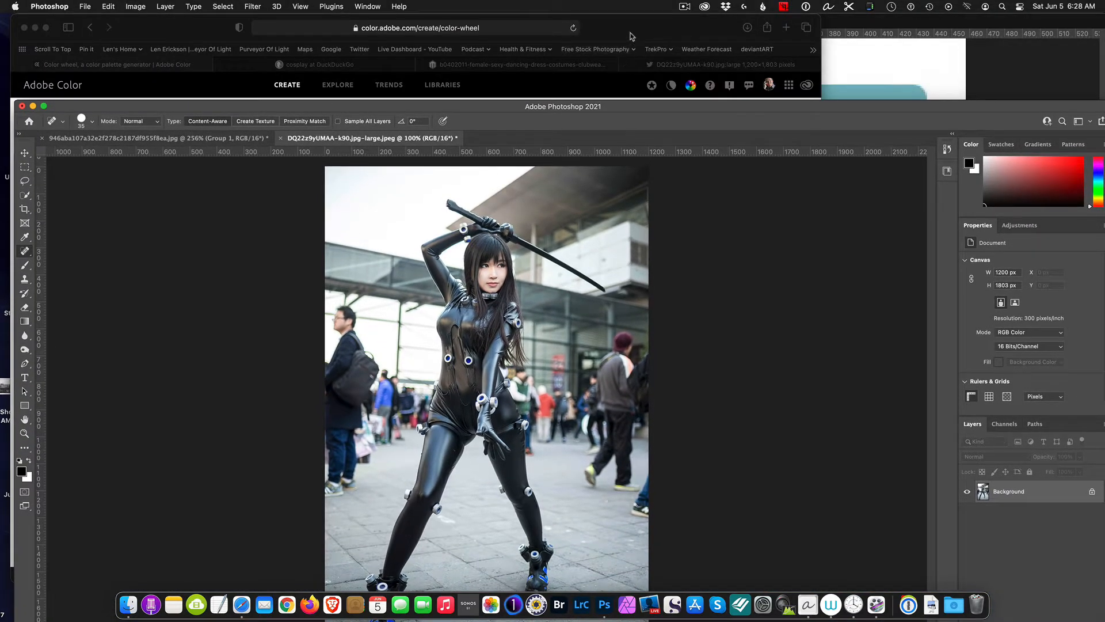
left_click(632, 36)
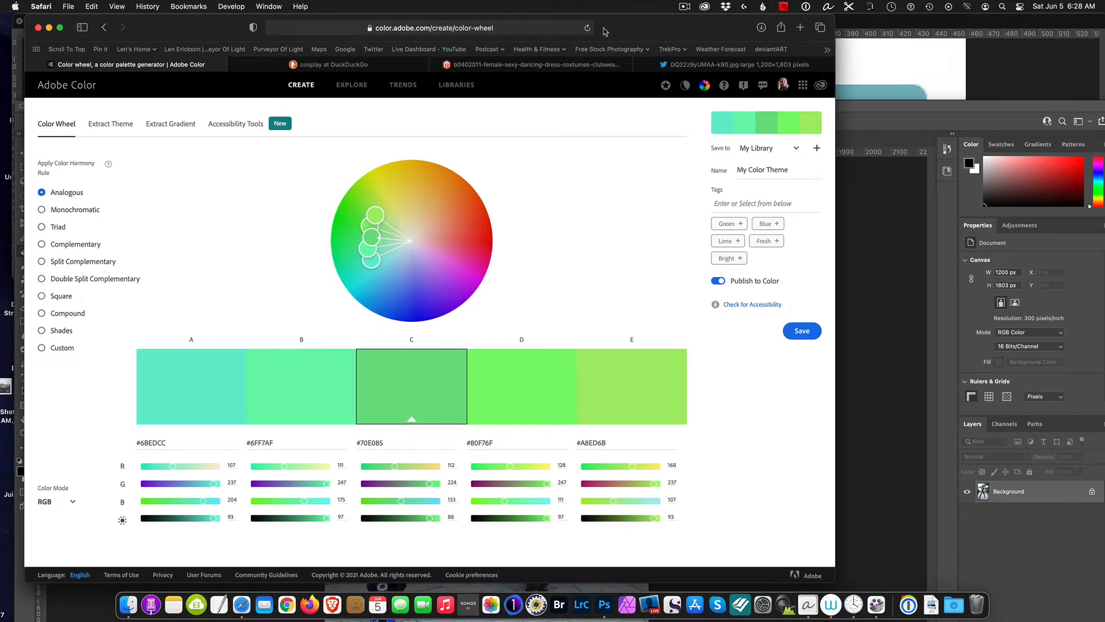
left_click(60, 28)
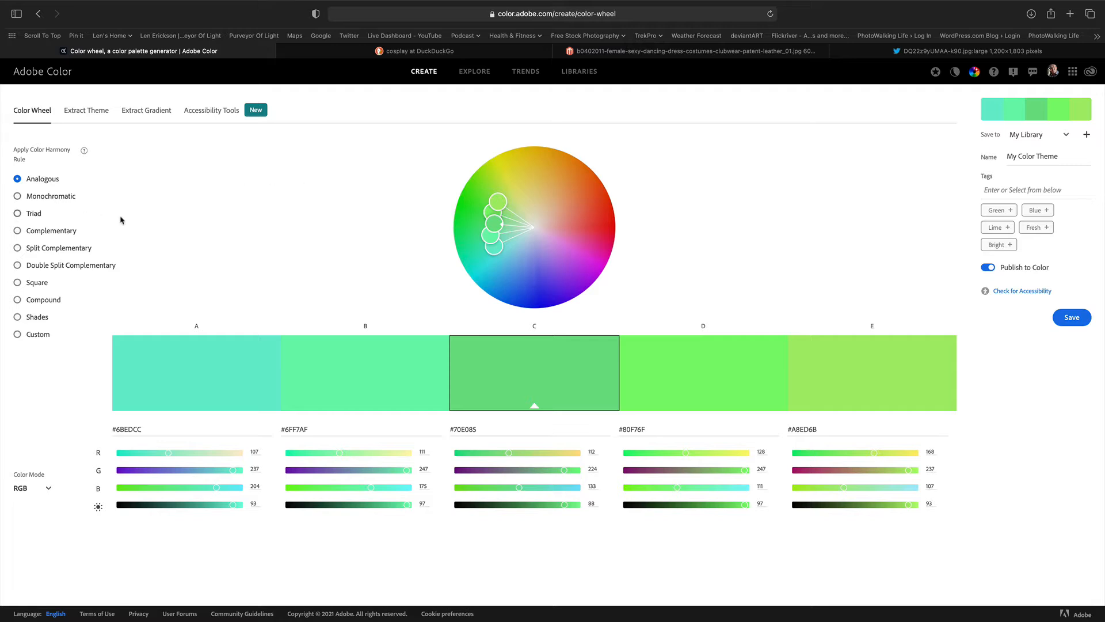
- Apply the Complementary harmony rule and shift color E on the wheel through reds and yellows, ending on red #E03A2D
left_click(17, 232)
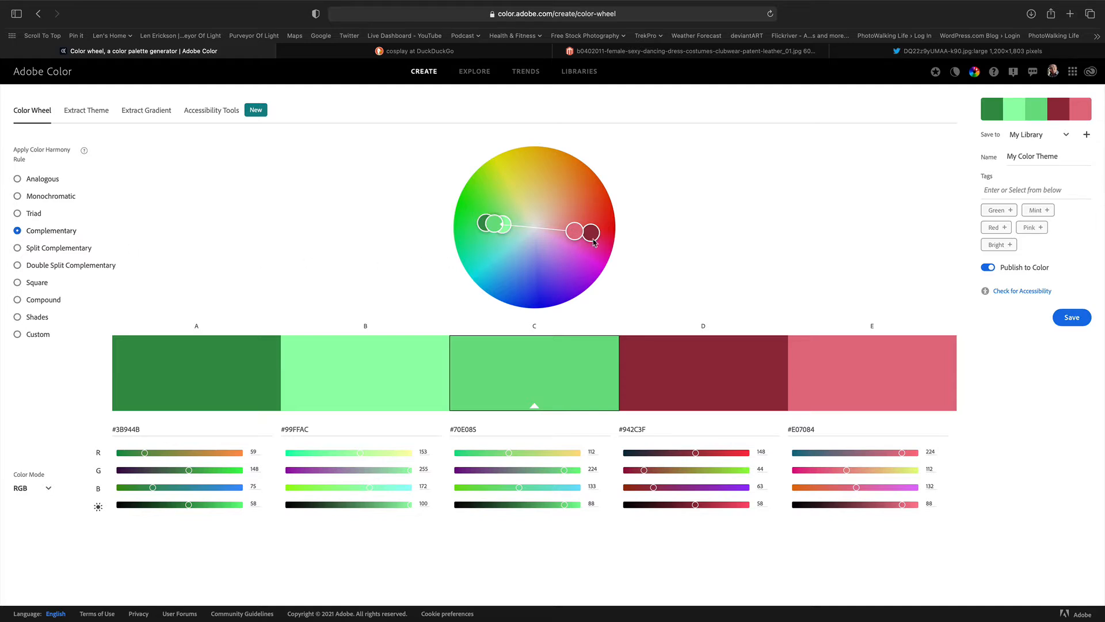
left_click_drag(576, 234, 602, 230)
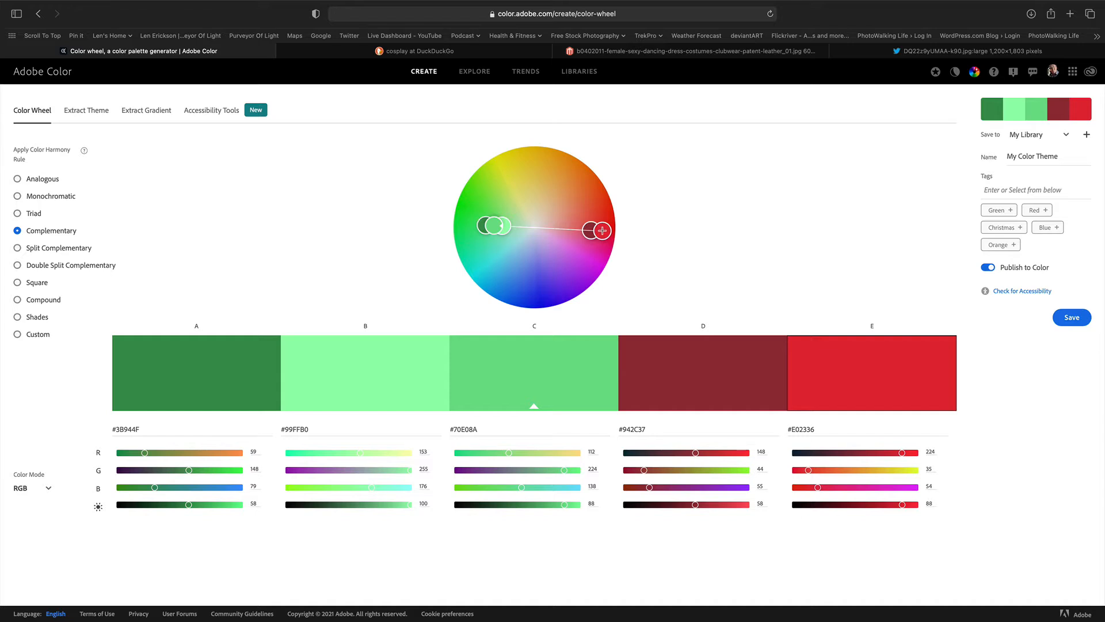
left_click_drag(602, 230, 509, 177)
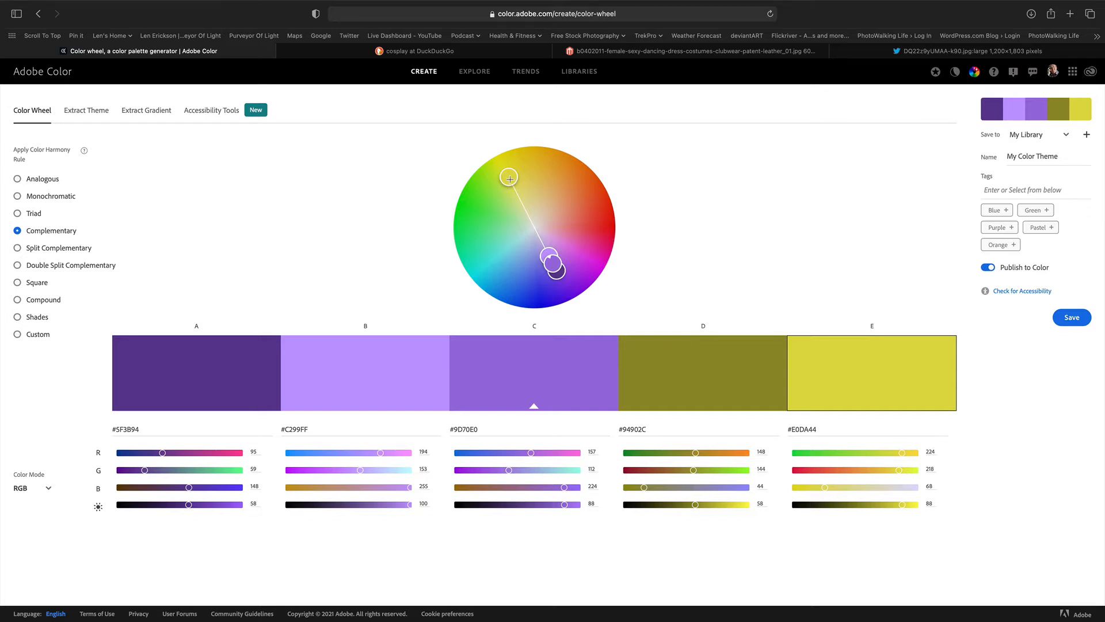
left_click_drag(509, 178, 501, 162)
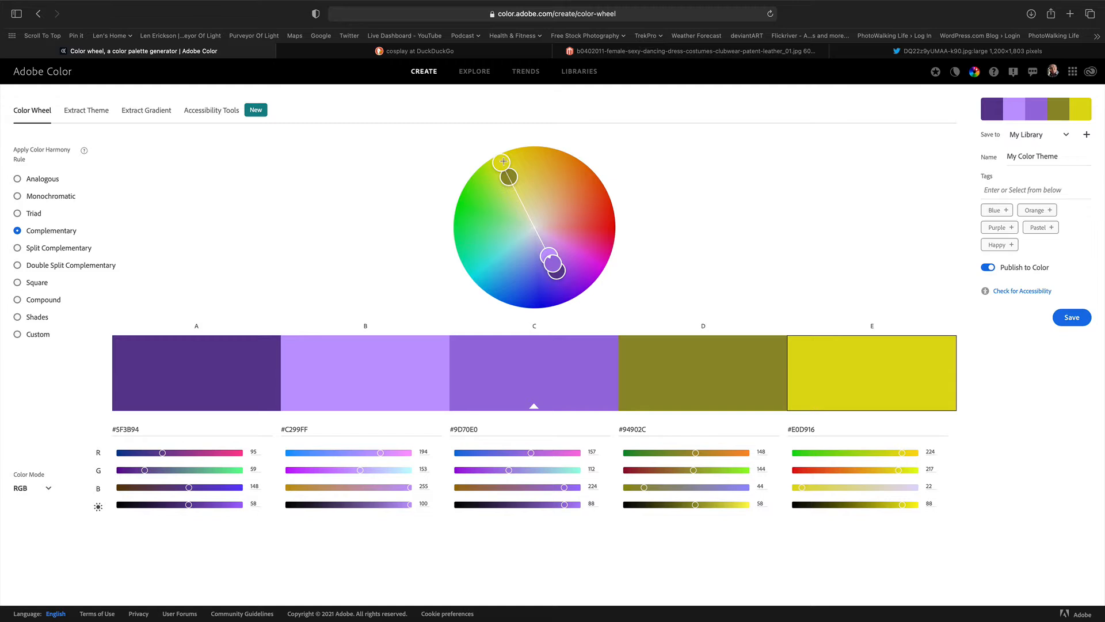
left_click_drag(503, 161, 598, 218)
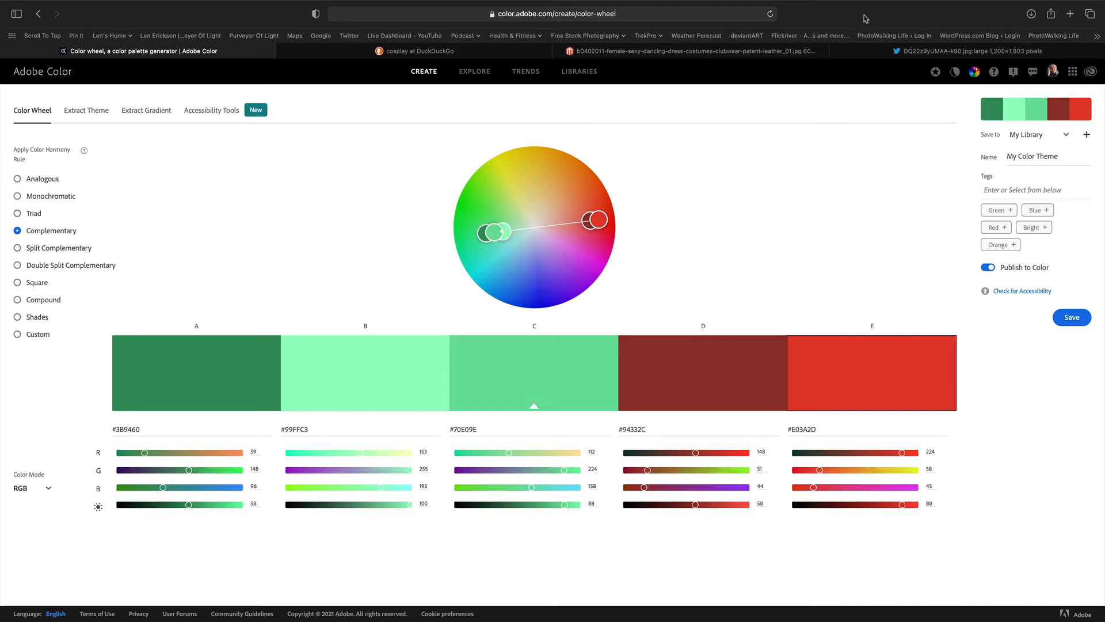
- Open Extract Theme, leave full screen, and rearrange the windows to expose the image drop area and the desktop image files
left_click(92, 113)
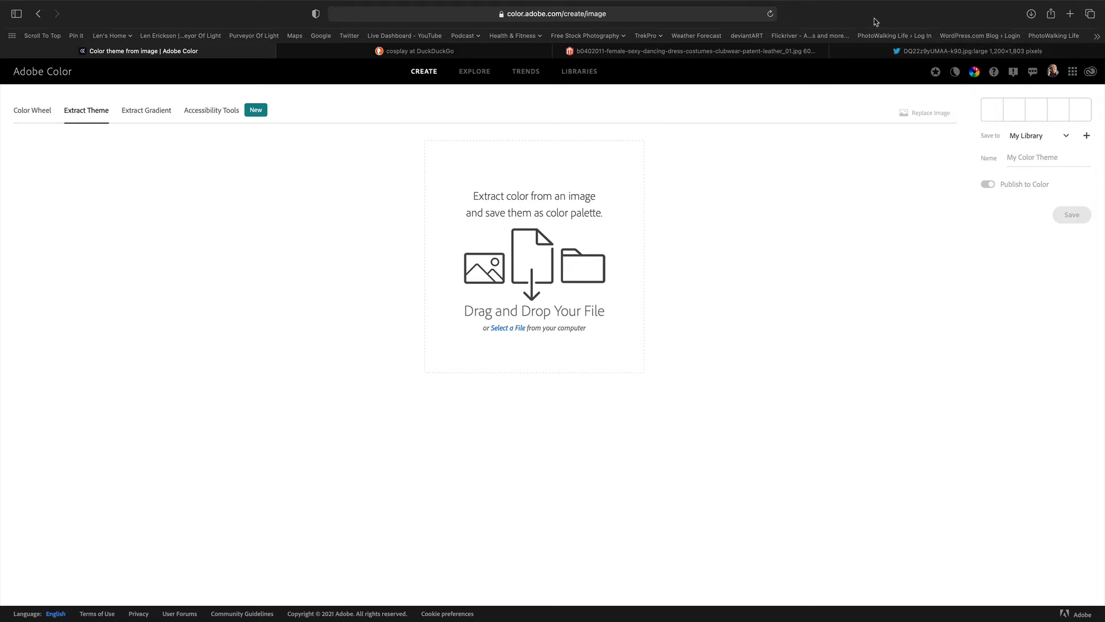
left_click(42, 6)
left_click(202, 18)
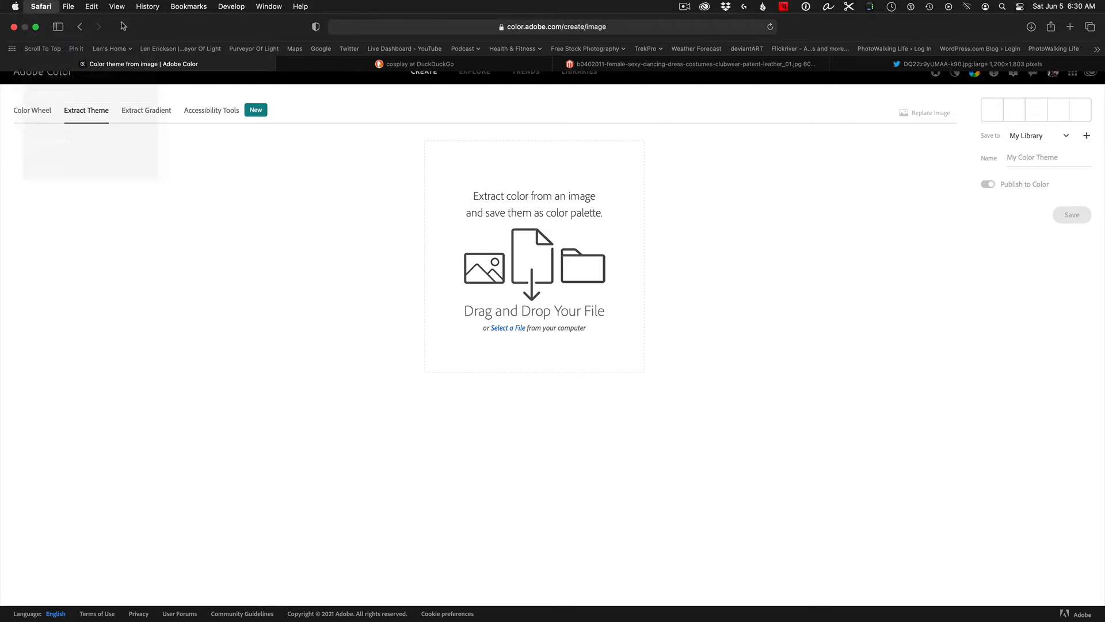
left_click(36, 27)
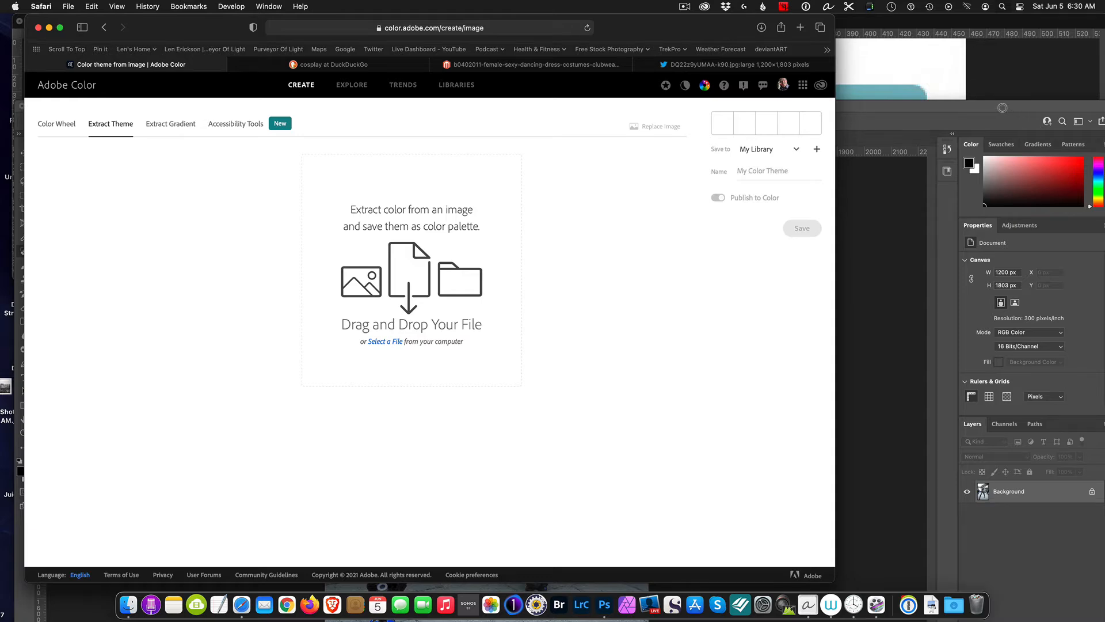
left_click(1003, 107)
left_click_drag(1003, 107, 840, 111)
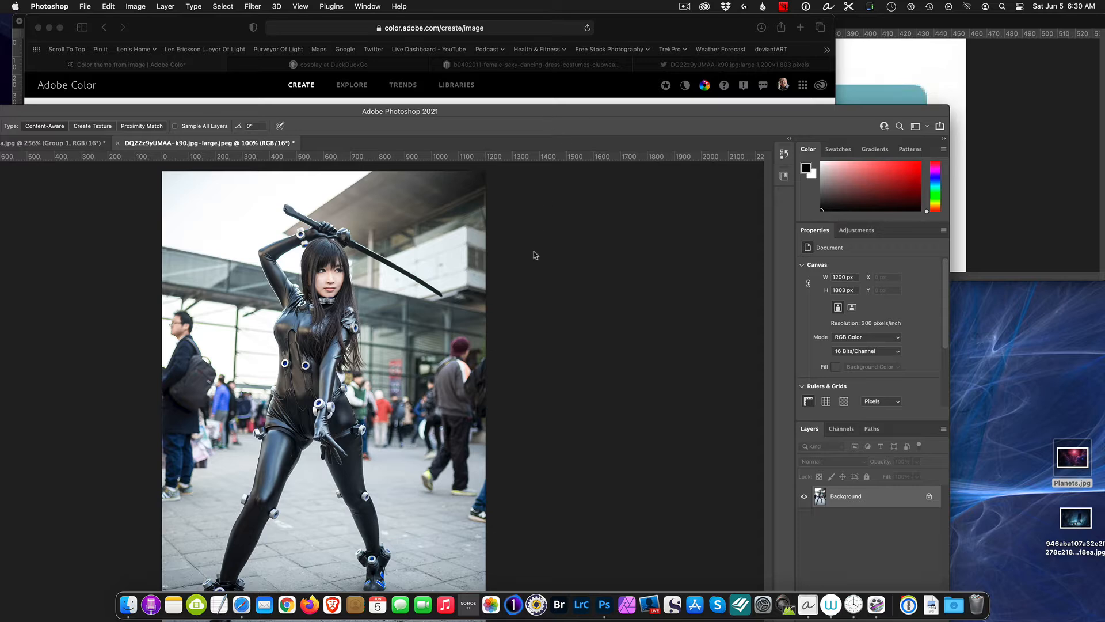
left_click_drag(608, 120, 600, 258)
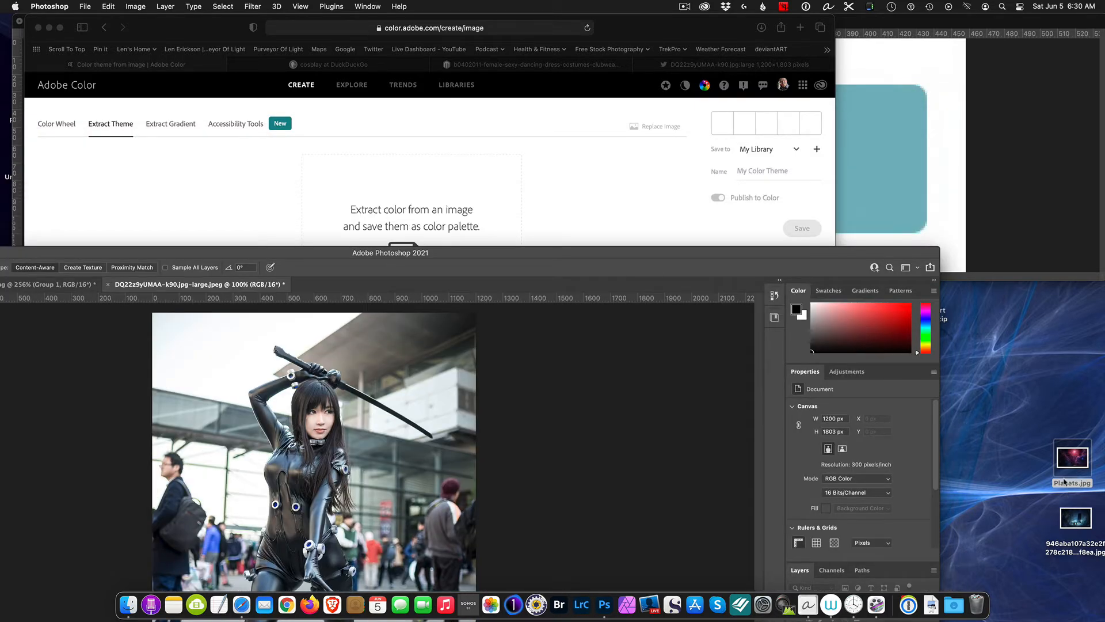
- Extract a color theme from the desktop image 946aba107a32e2f278c2187df955f8ea.jpg and show the Adobe Color page full screen
left_click(1074, 522)
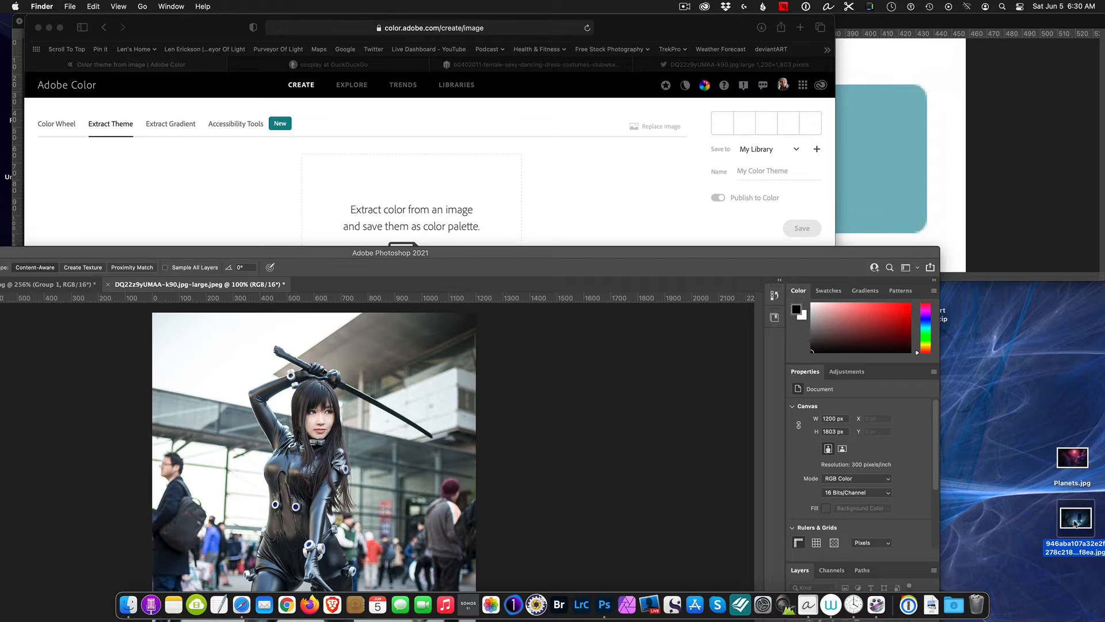
left_click_drag(1074, 524, 417, 213)
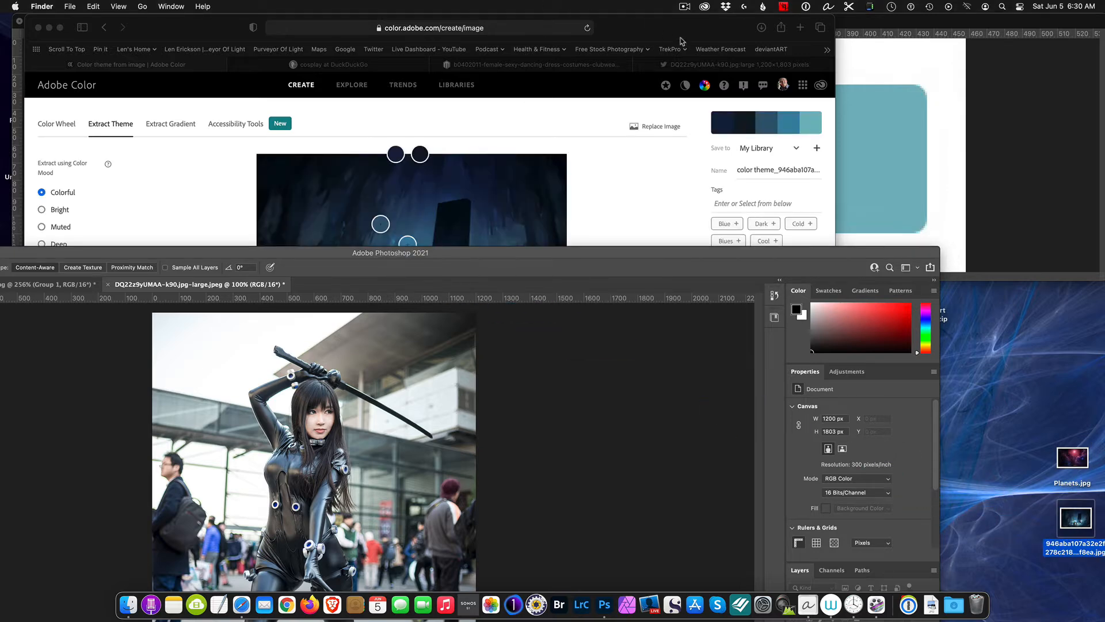
left_click(662, 33)
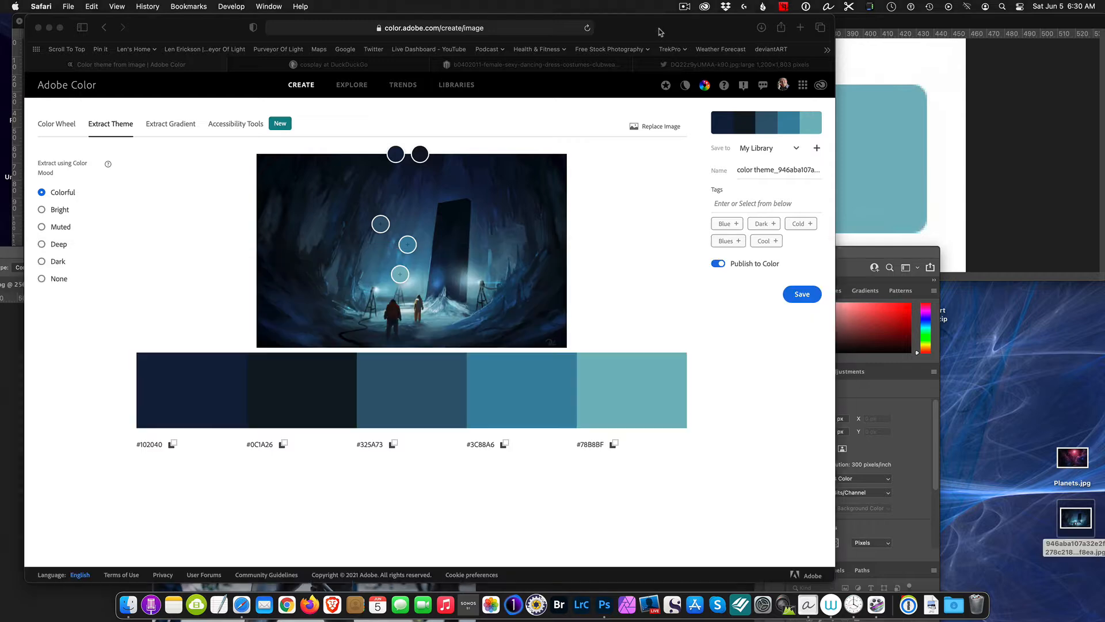
left_click(59, 28)
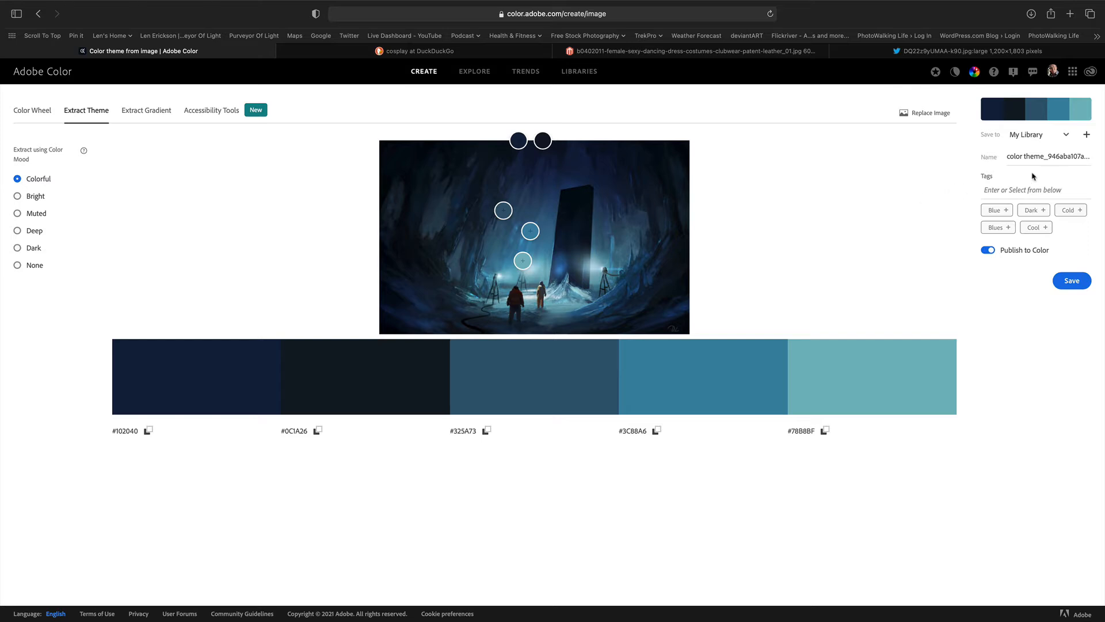
- Name the extracted theme "color theme_scifi" and save it to My Library
left_click(1048, 156)
left_click_drag(1051, 159, 1104, 169)
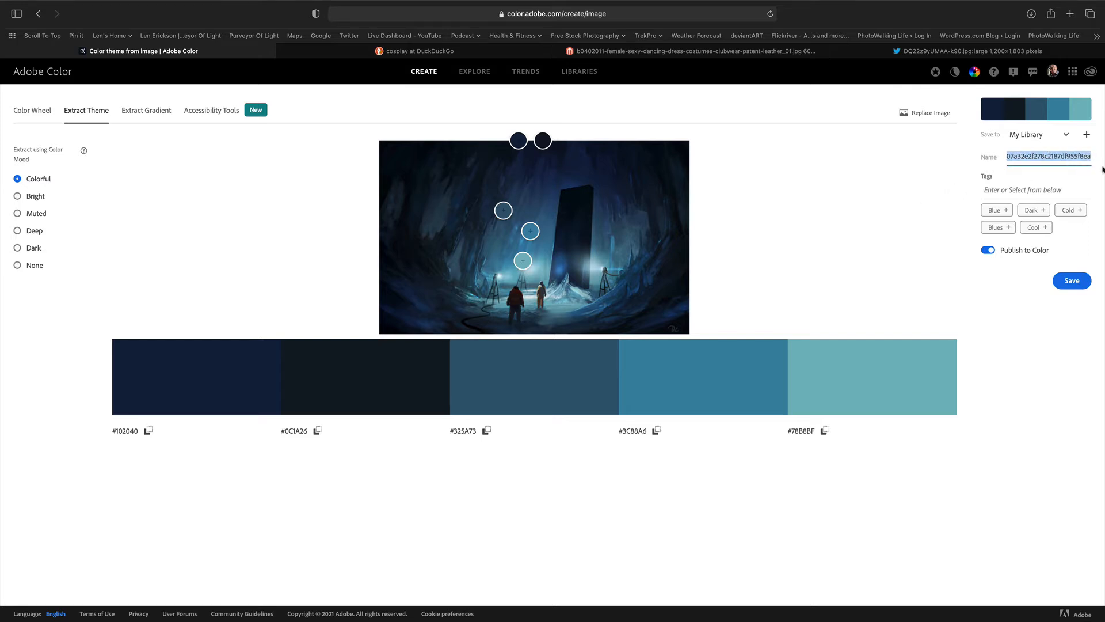
type("scifi")
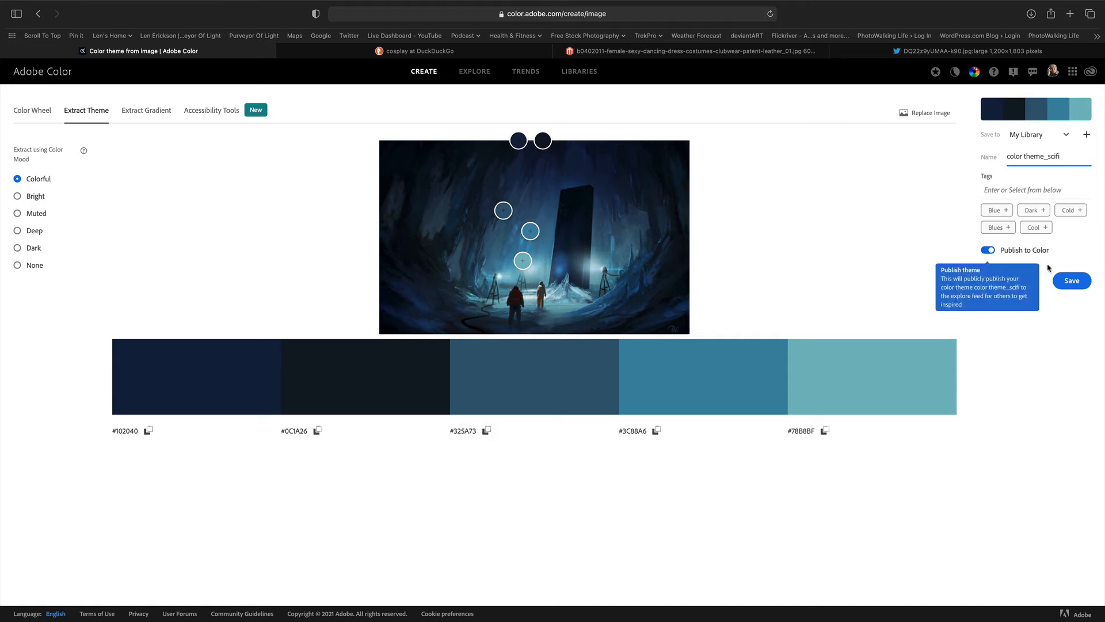
left_click(1071, 280)
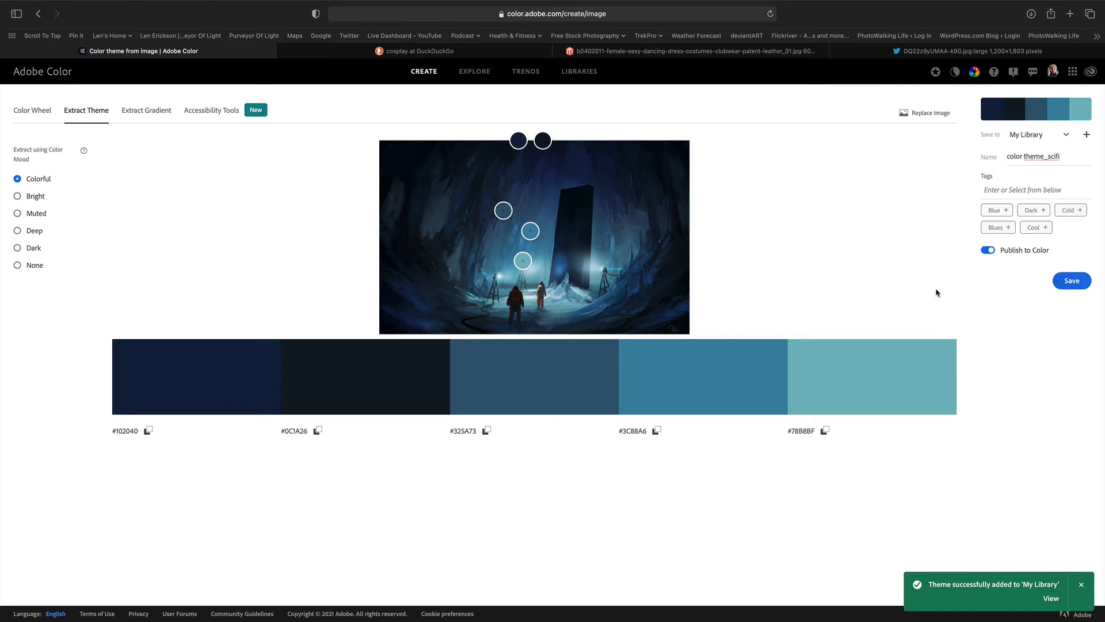
left_click(1081, 585)
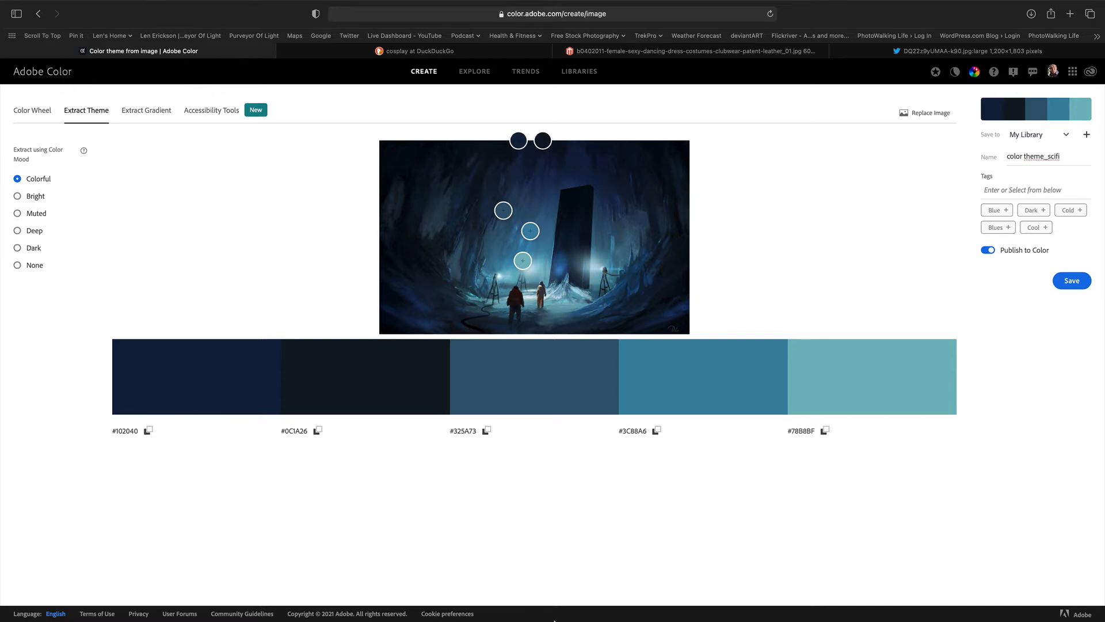
- Switch to Photoshop and move its window back so the whole workspace is in view
left_click(608, 604)
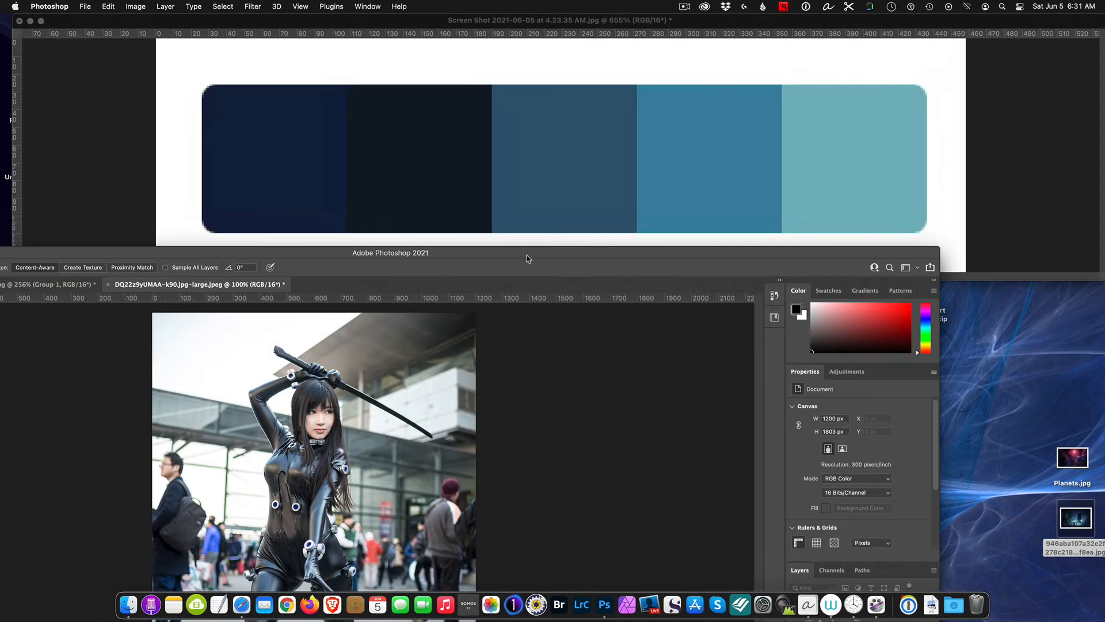
mouse_move(526, 255)
left_mouse_down()
mouse_move(595, 251)
mouse_move(649, 211)
mouse_move(686, 48)
left_mouse_up()
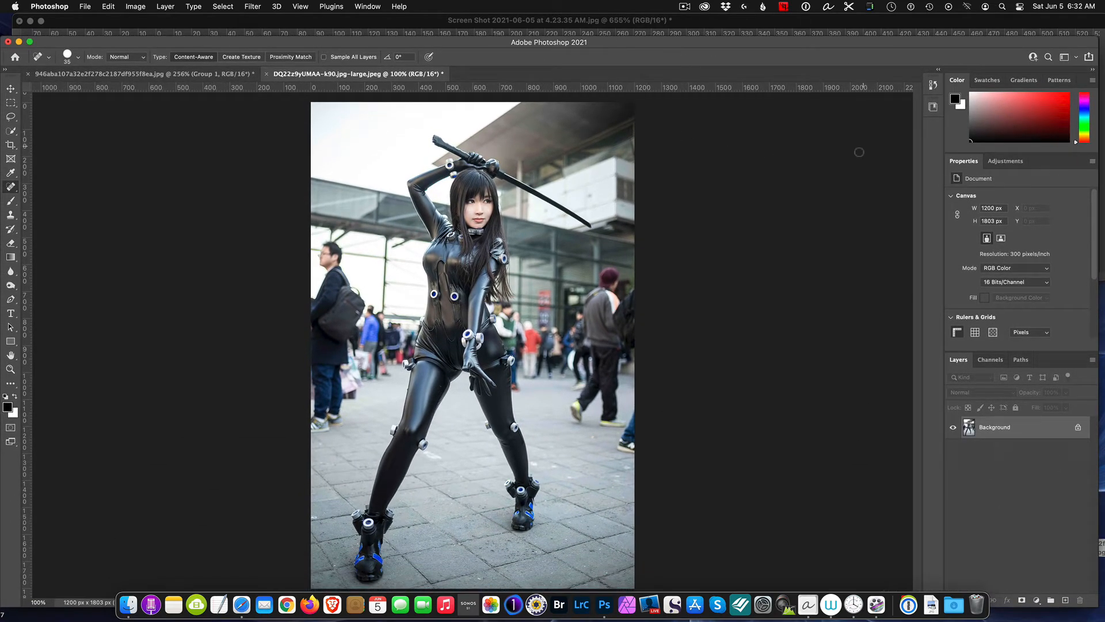
- Check the swatches of color theme_scifi in My Library, and close the library view
left_click(933, 108)
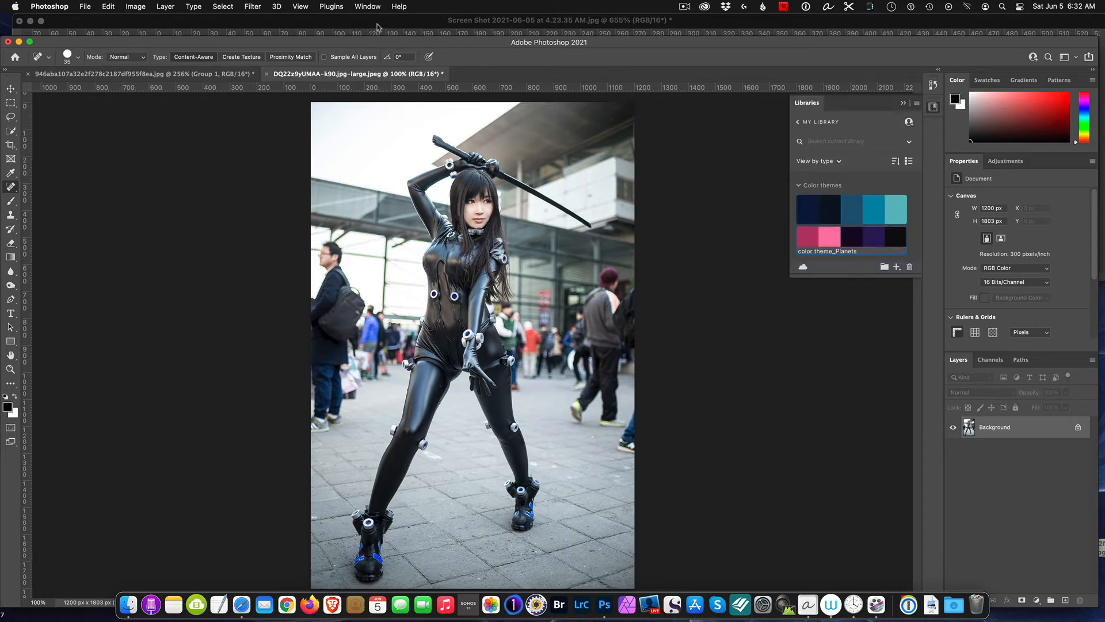
left_click(368, 7)
left_click(386, 240)
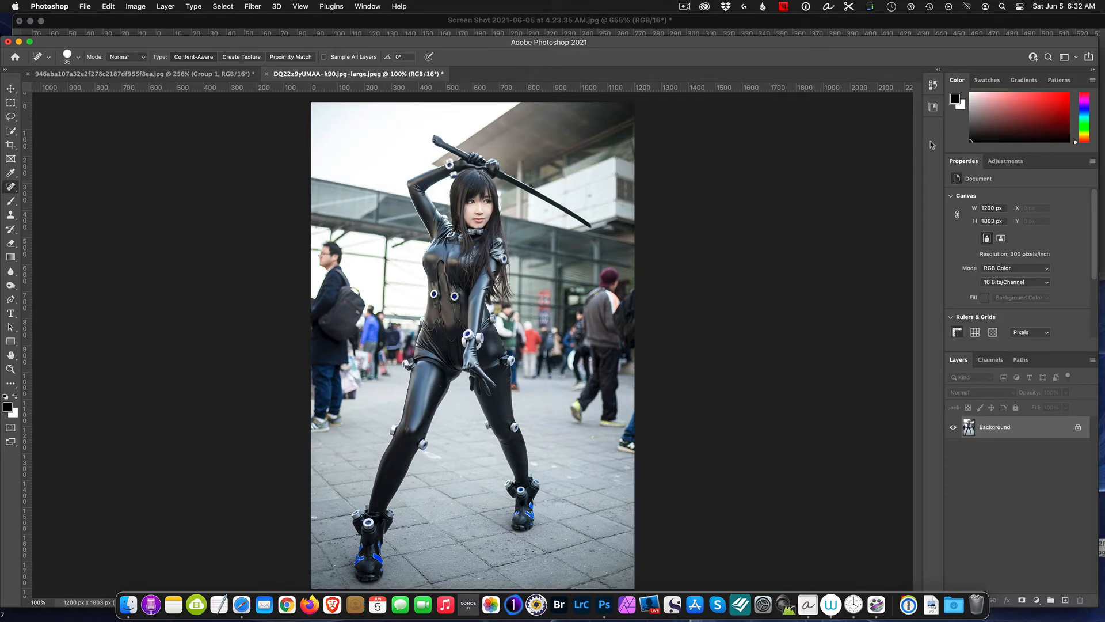
left_click(933, 107)
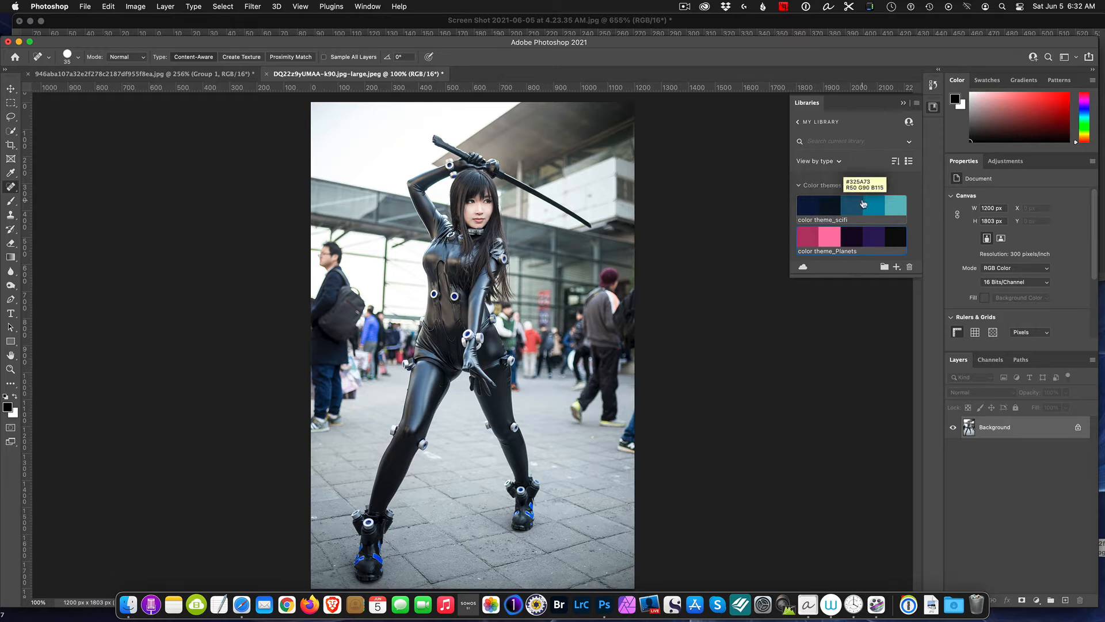
mouse_move(880, 209)
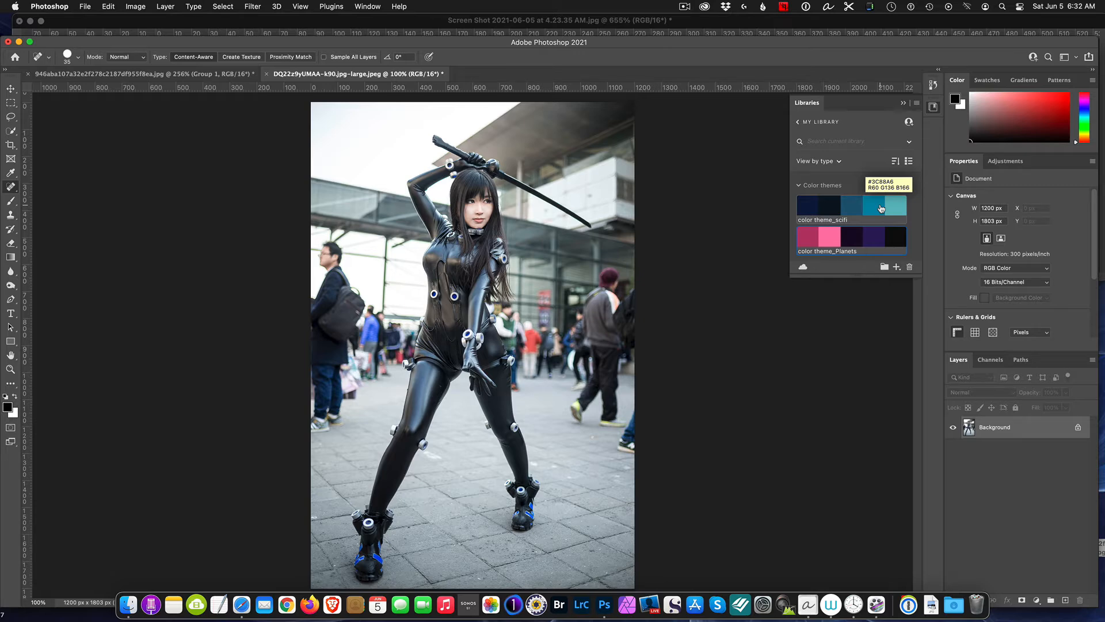
mouse_move(827, 204)
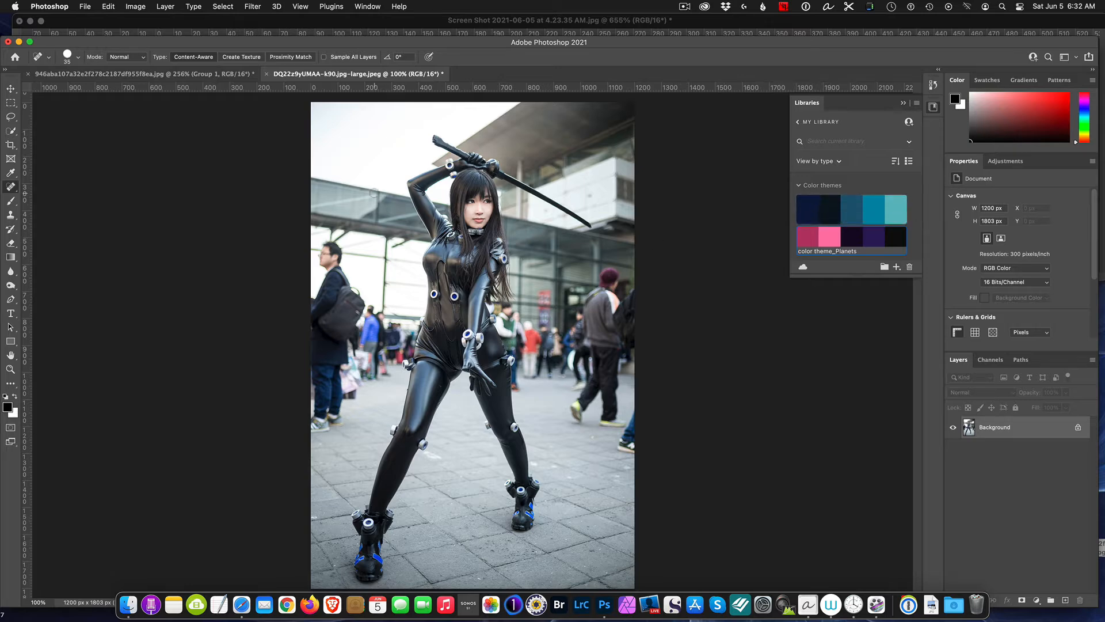
left_click(902, 104)
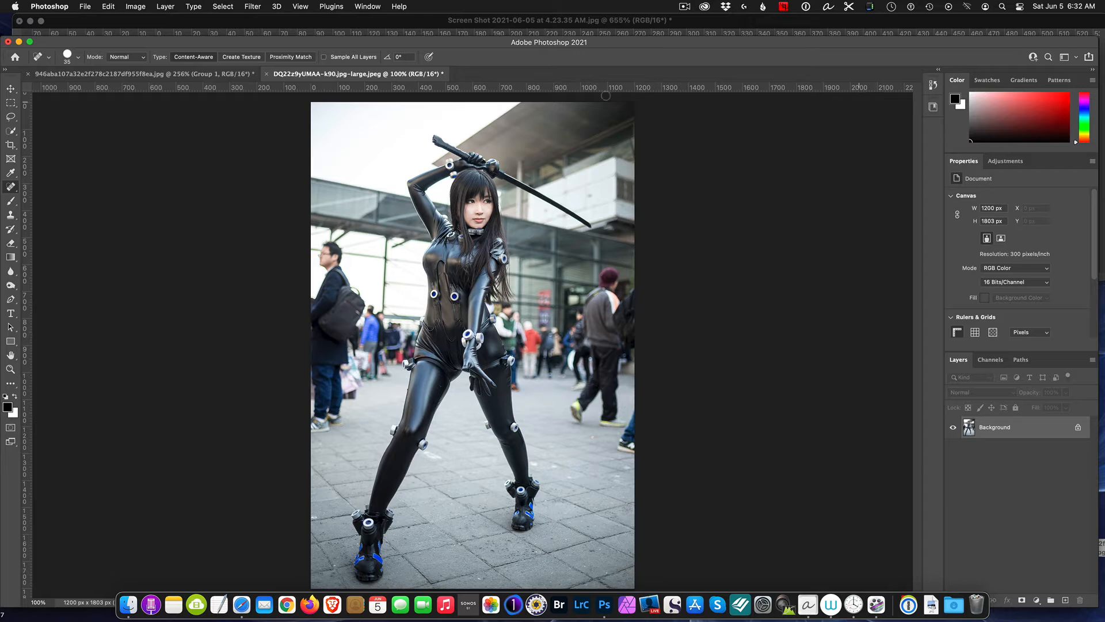
- Compare the colors of the sci-fi cave painting and the cosplay photo by alternating between the two documents
left_click(155, 75)
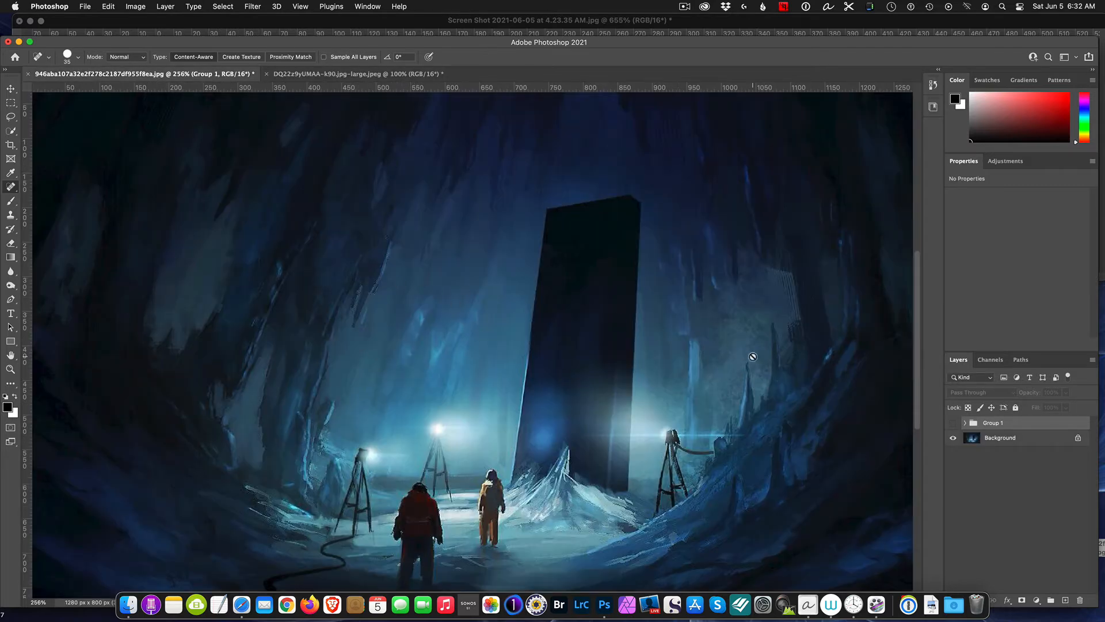
left_click(343, 79)
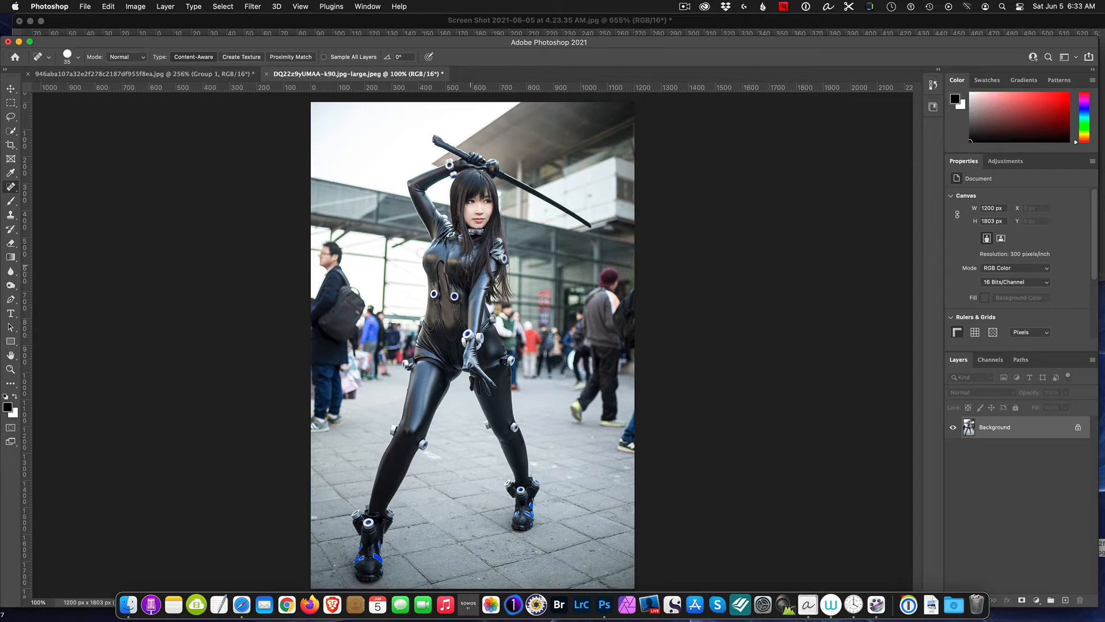
left_click(171, 75)
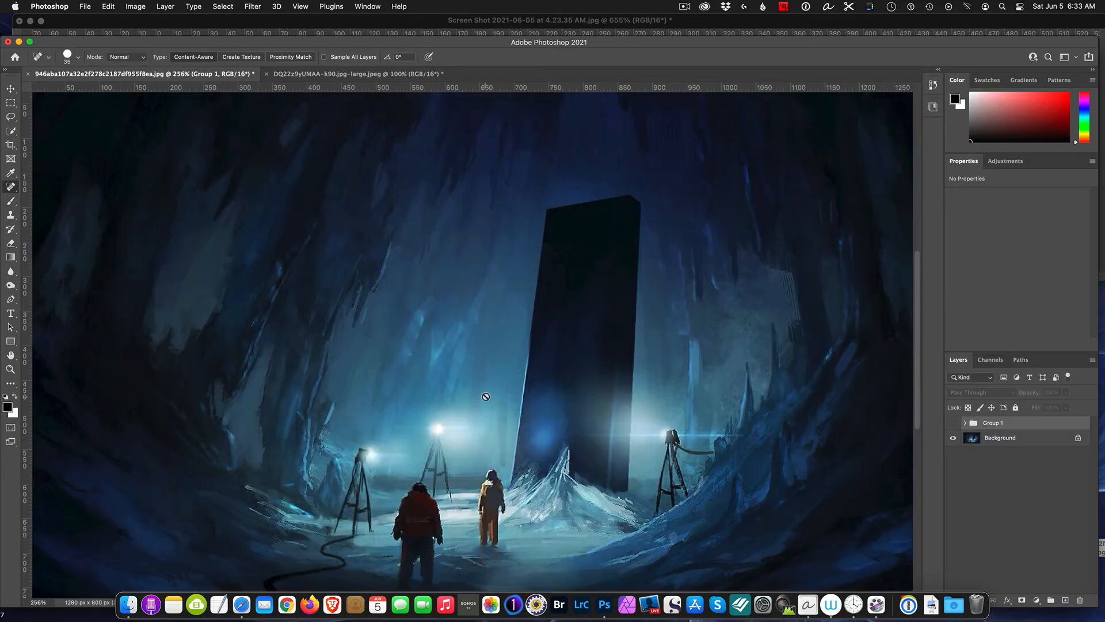
left_click(359, 76)
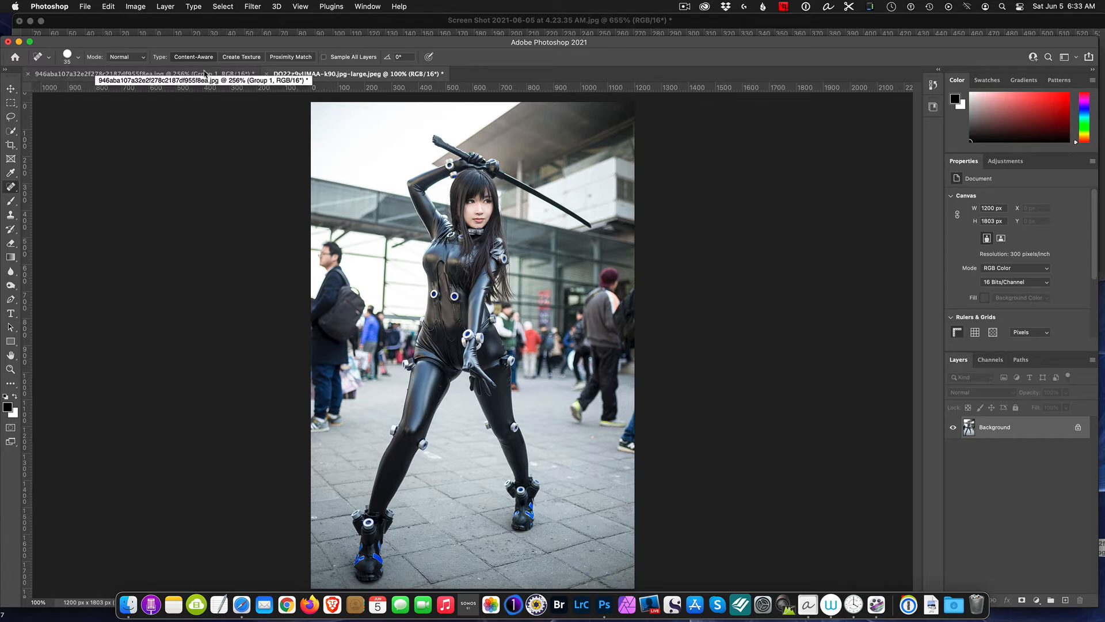
- Add a Gradient Map adjustment layer above the cosplay photo and close its gradient editor without changes
left_click(1037, 599)
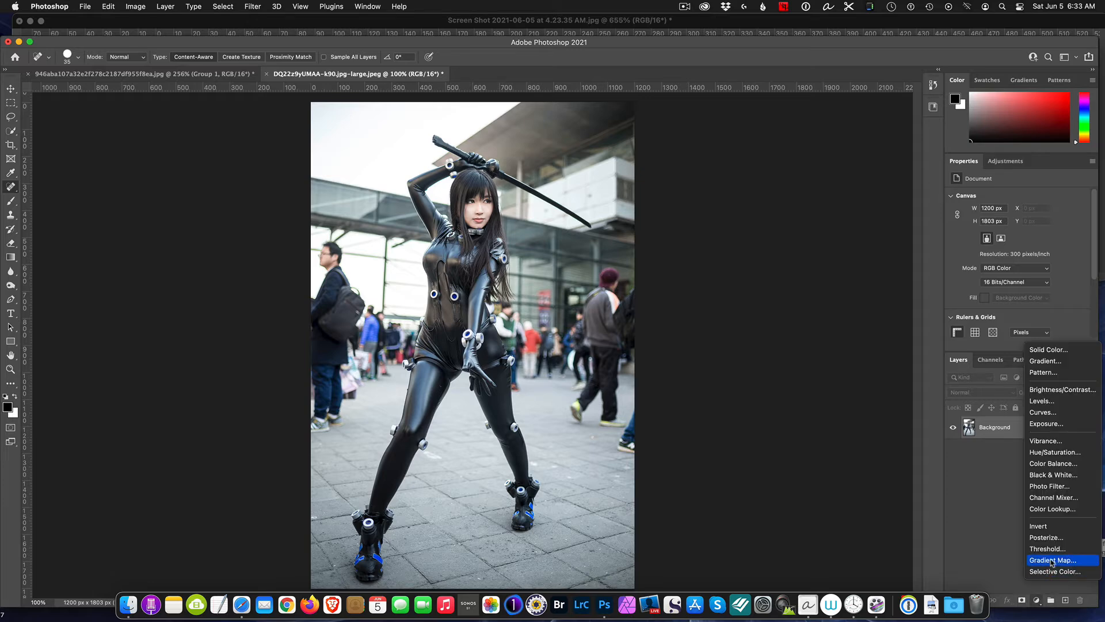
left_click(1081, 563)
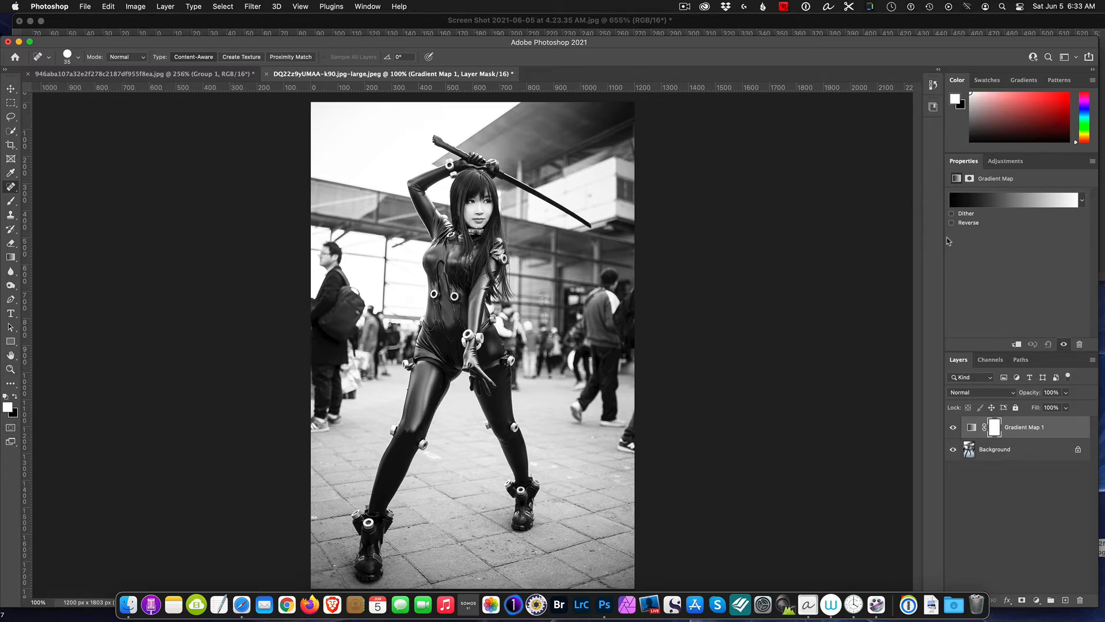
left_click(1013, 206)
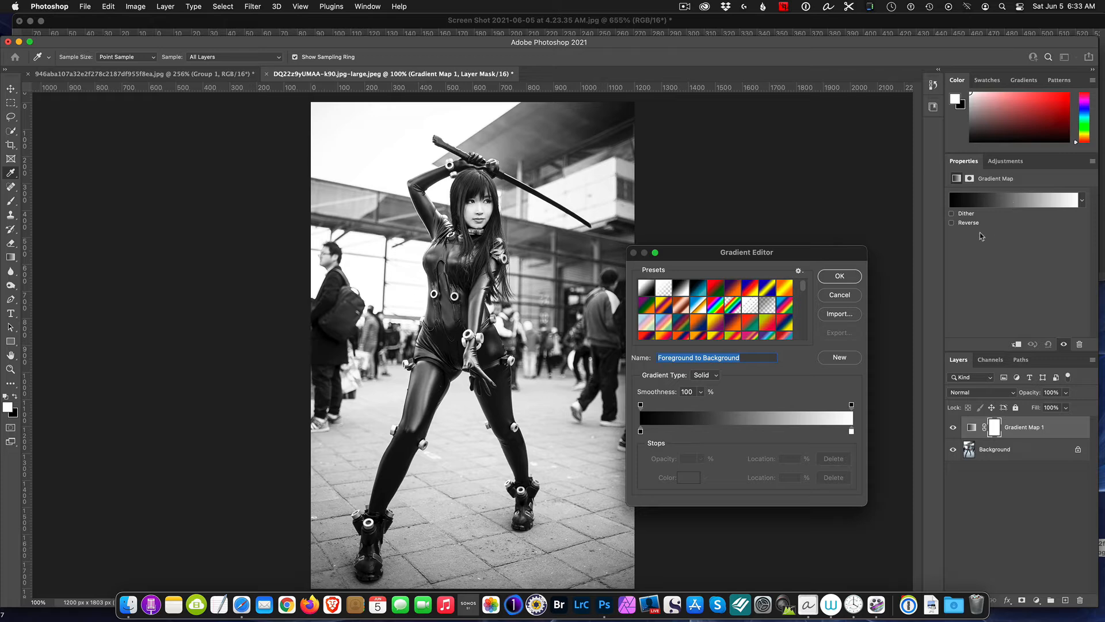
left_click(835, 295)
- Arrange the windows so the color theme screenshot's swatches stay visible above the cosplay photo's workspace
left_click(667, 23)
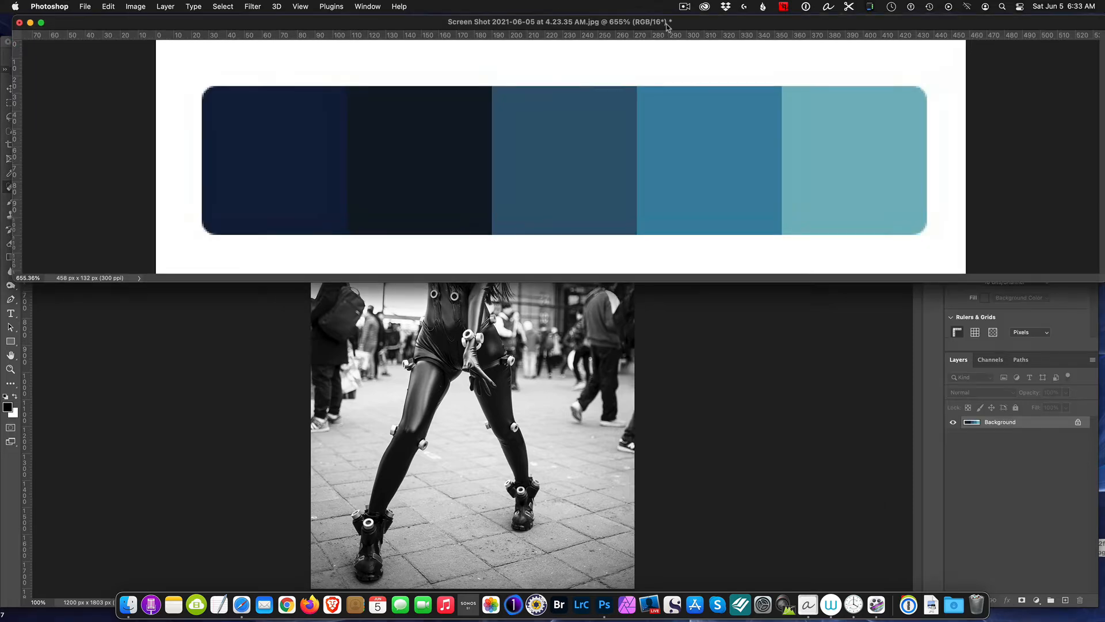
left_click_drag(666, 23, 672, 23)
left_click(724, 385)
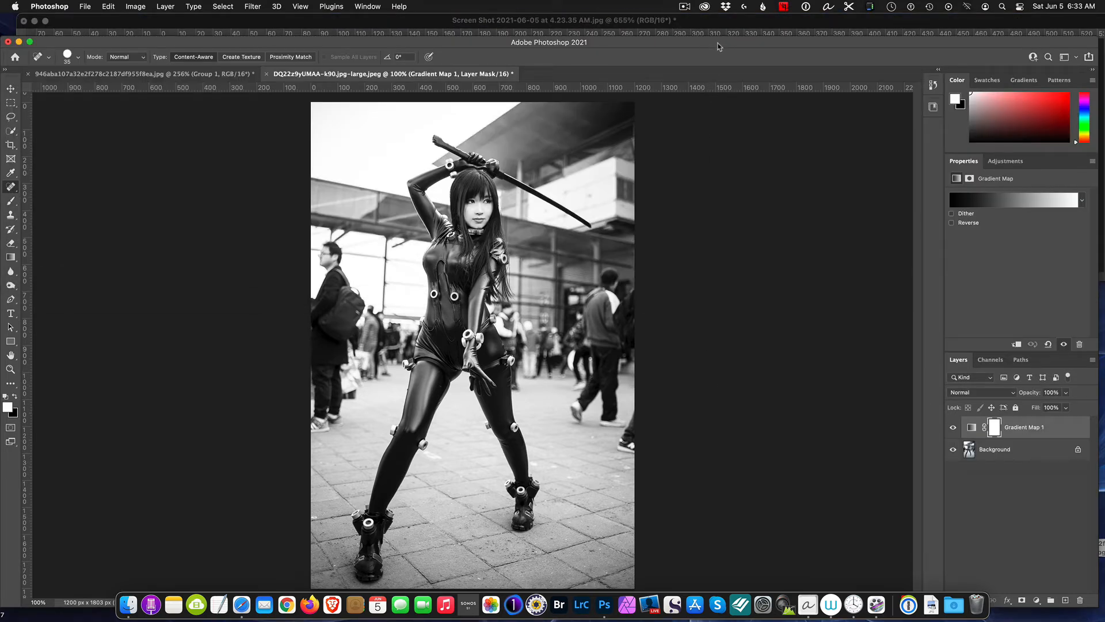
left_click_drag(719, 46, 712, 153)
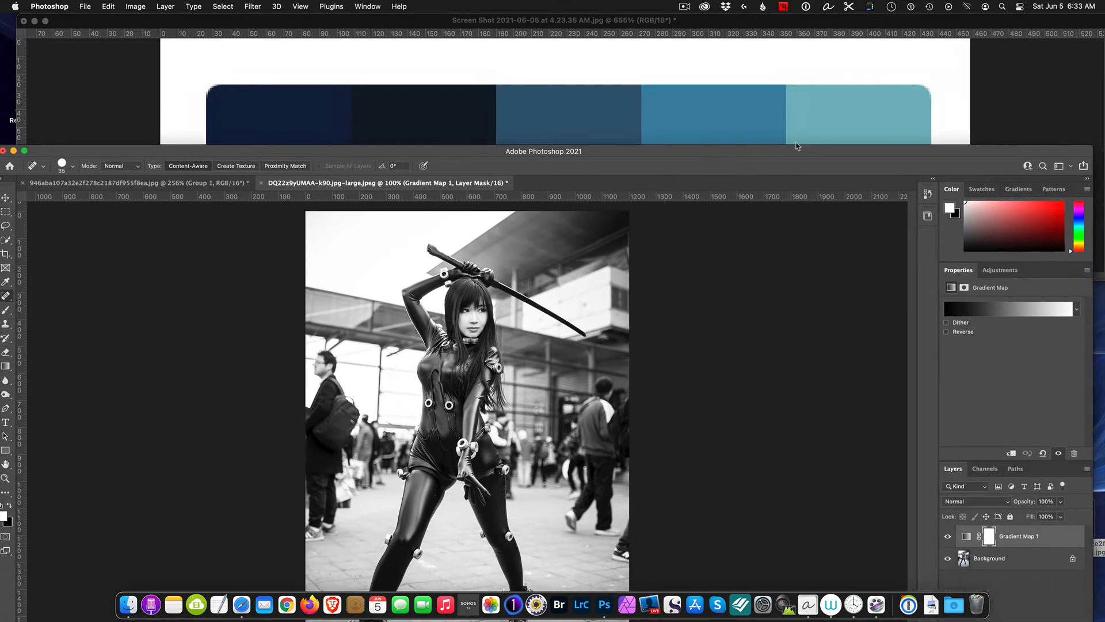
left_click_drag(823, 28, 792, 4)
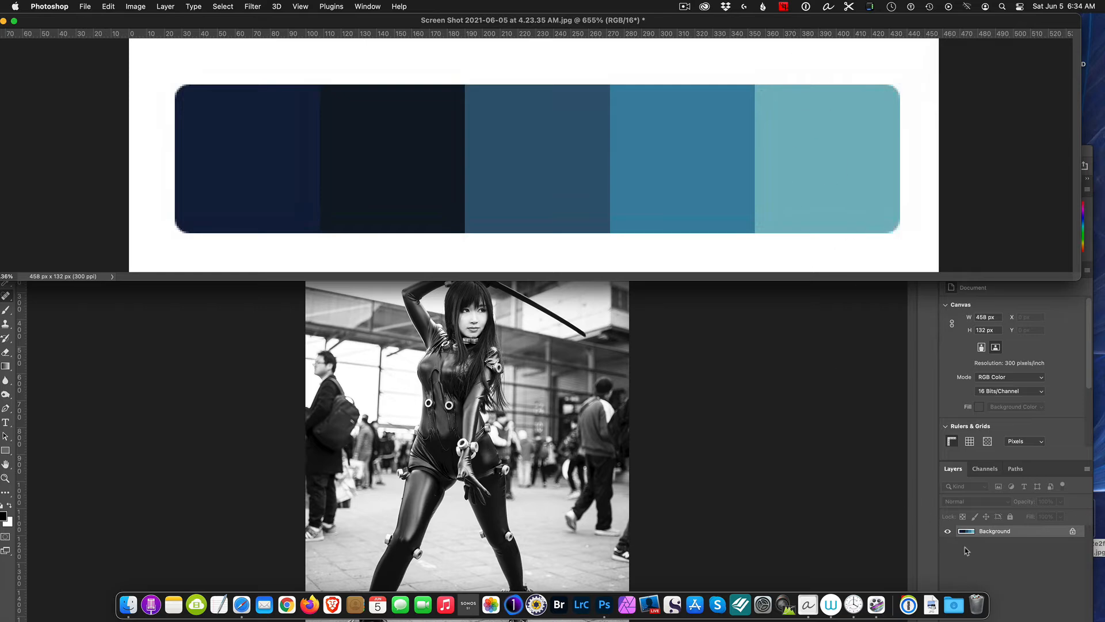
left_click(786, 427)
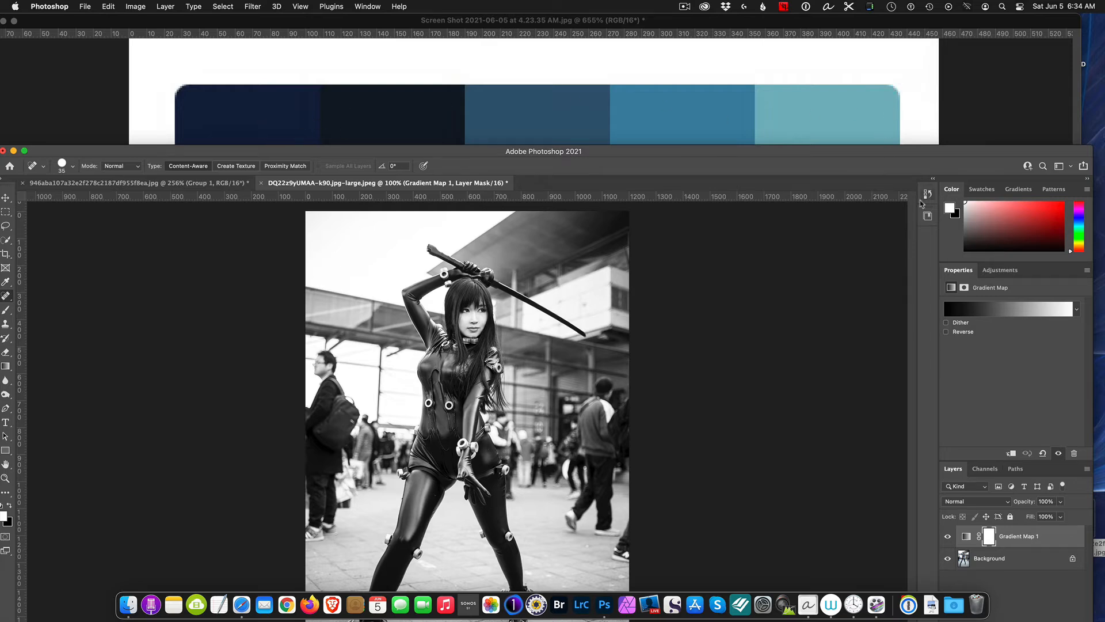
- Open the gradient map's gradient for editing and add three color stops at about 22%, 46% and 75%
left_click(1008, 313)
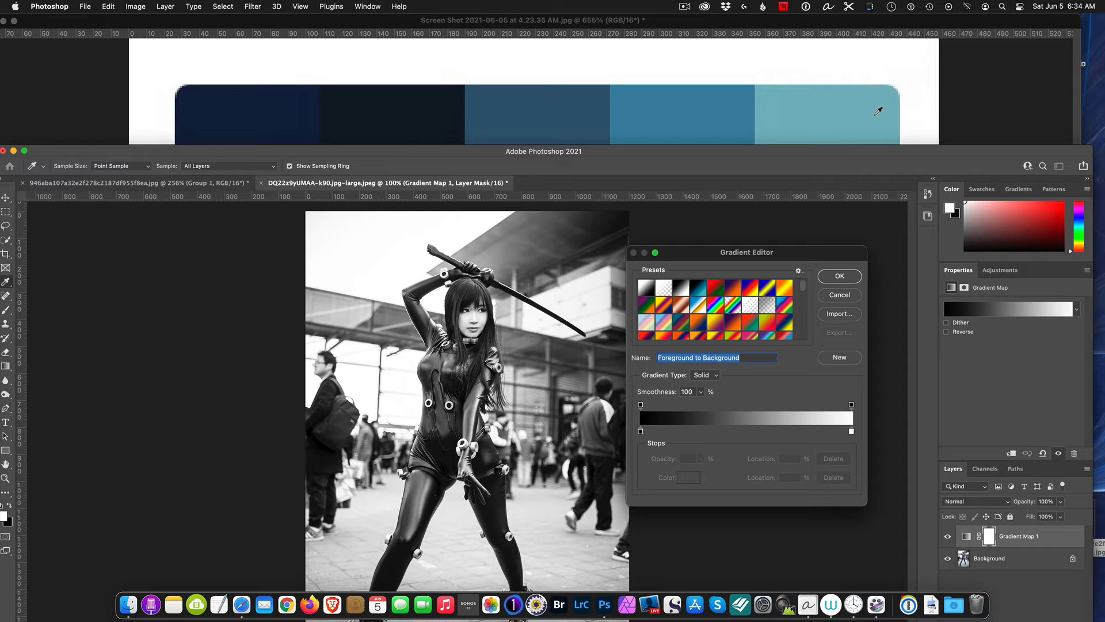
left_click(738, 432)
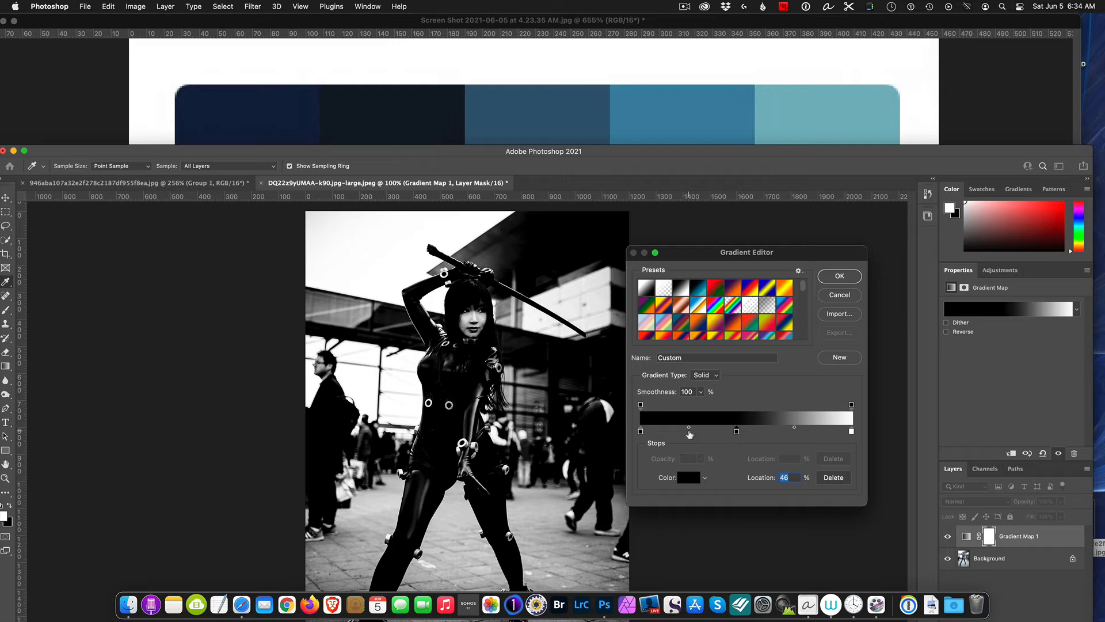
left_click(689, 431)
left_click(799, 432)
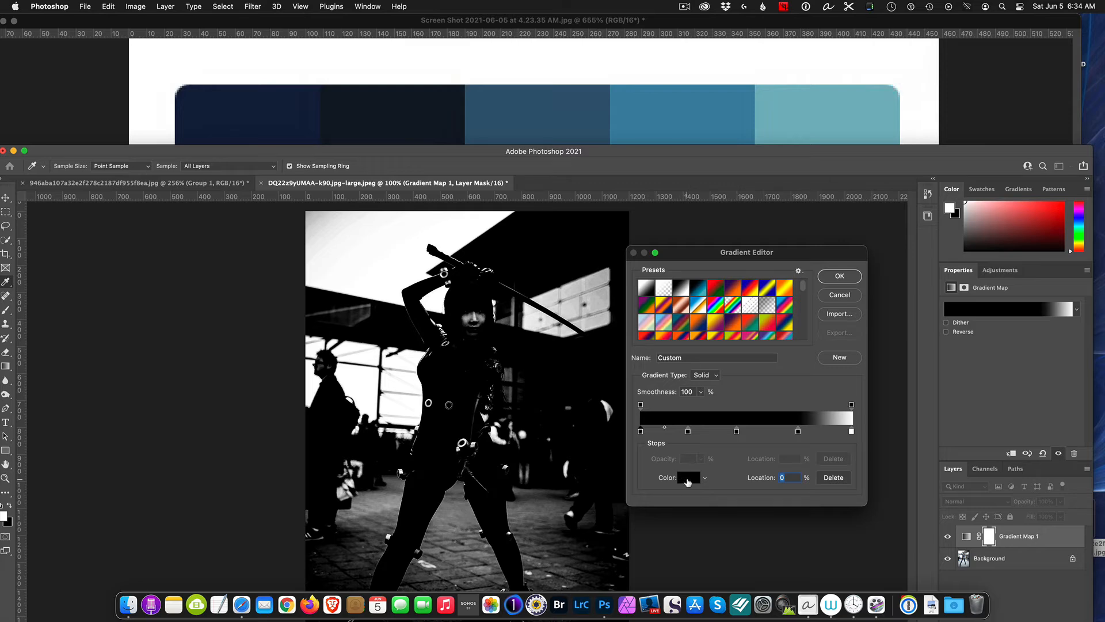
- Color the 0% stop with the dark navy theme swatch and the 22% stop with the near-black swatch
left_click(688, 478)
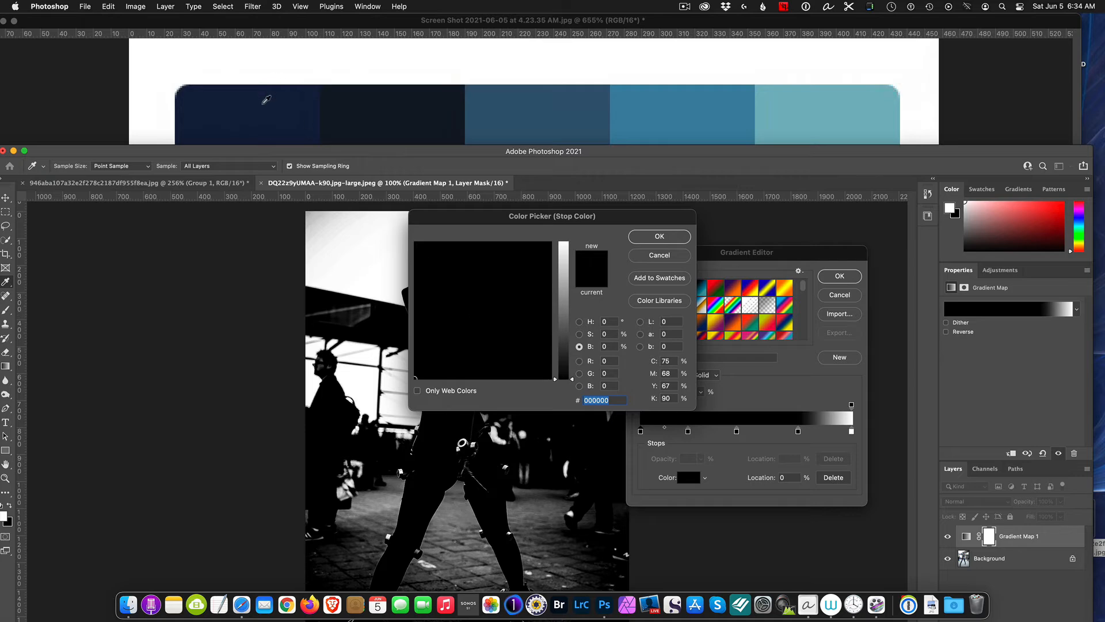
left_click(266, 100)
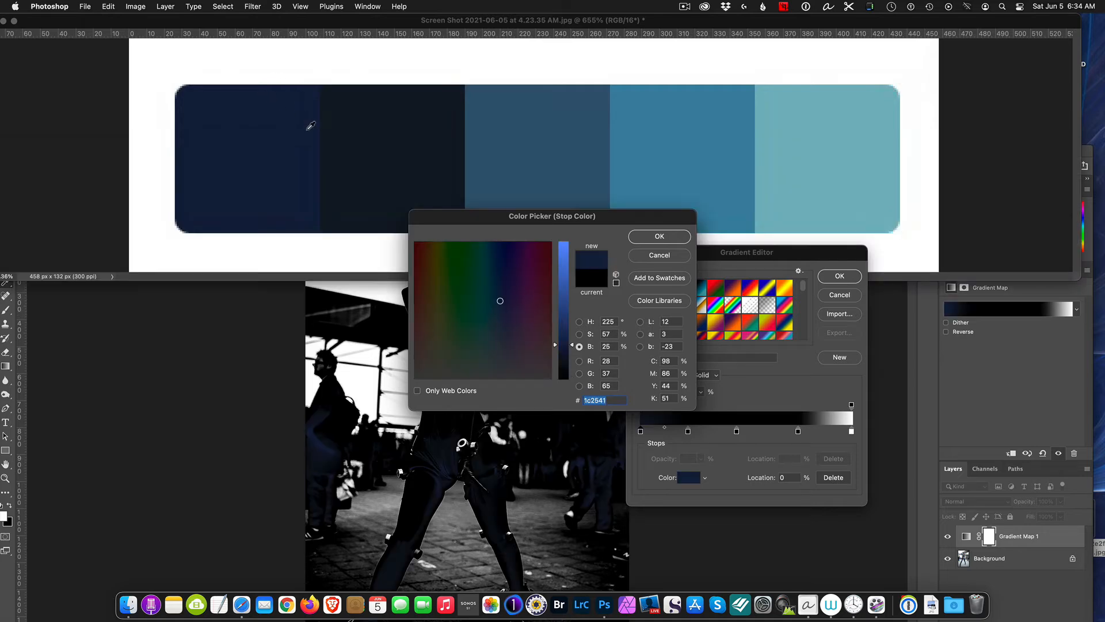
left_click(651, 237)
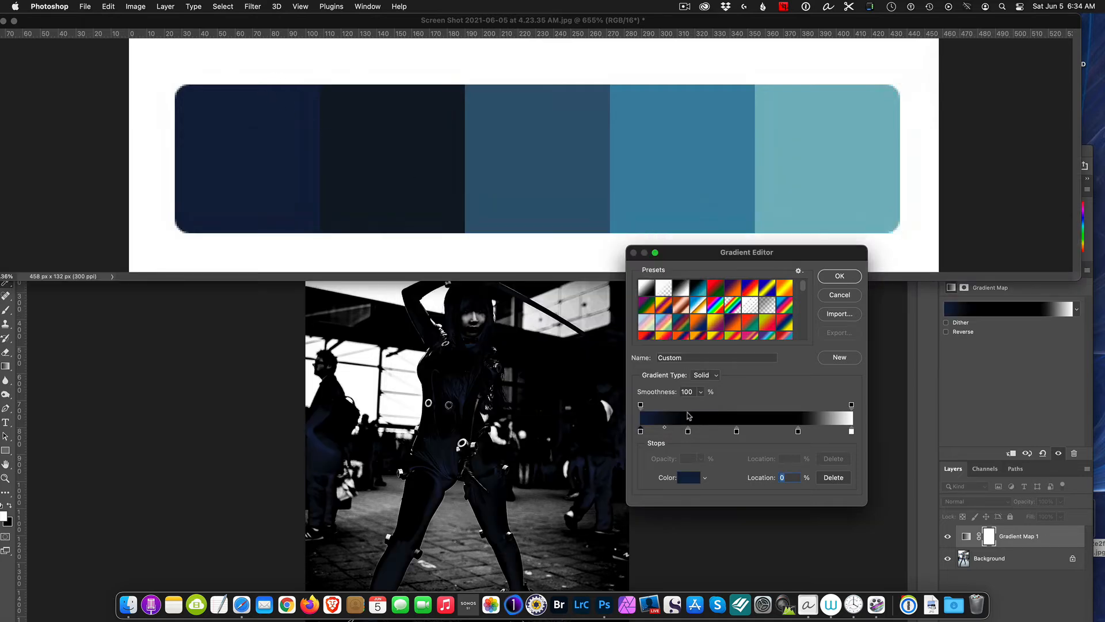
left_click(688, 431)
left_click(682, 481)
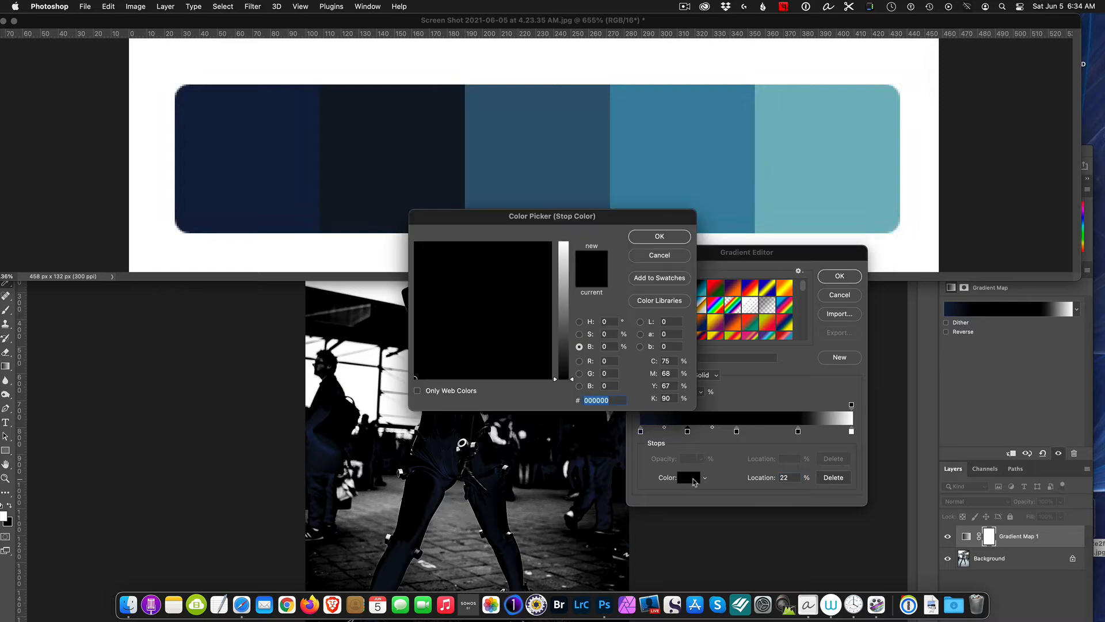
left_click(400, 120)
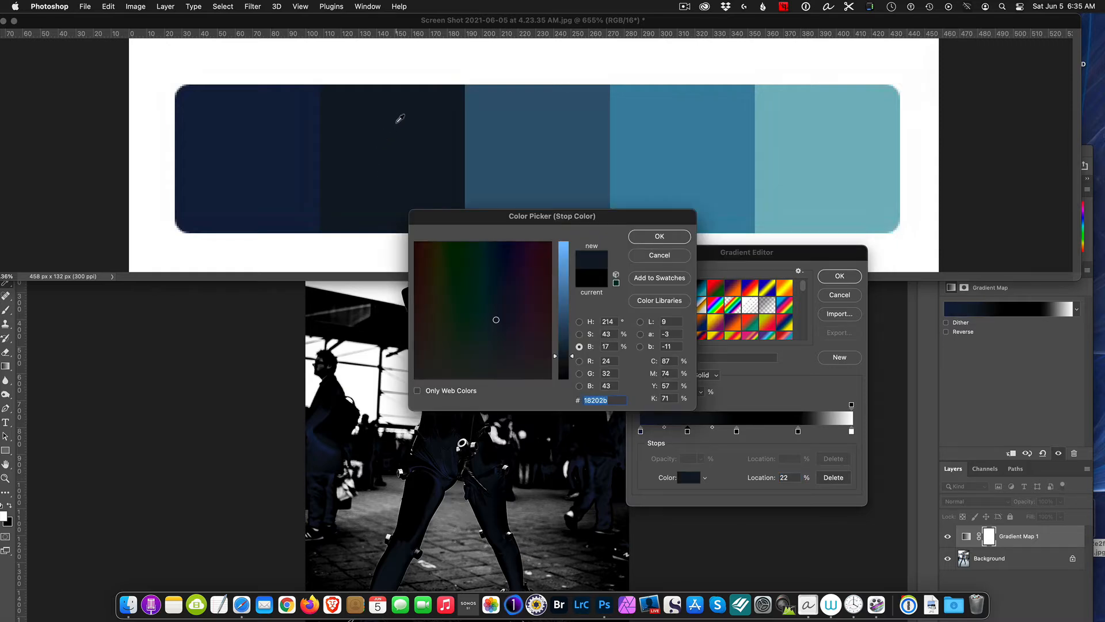
left_click(647, 235)
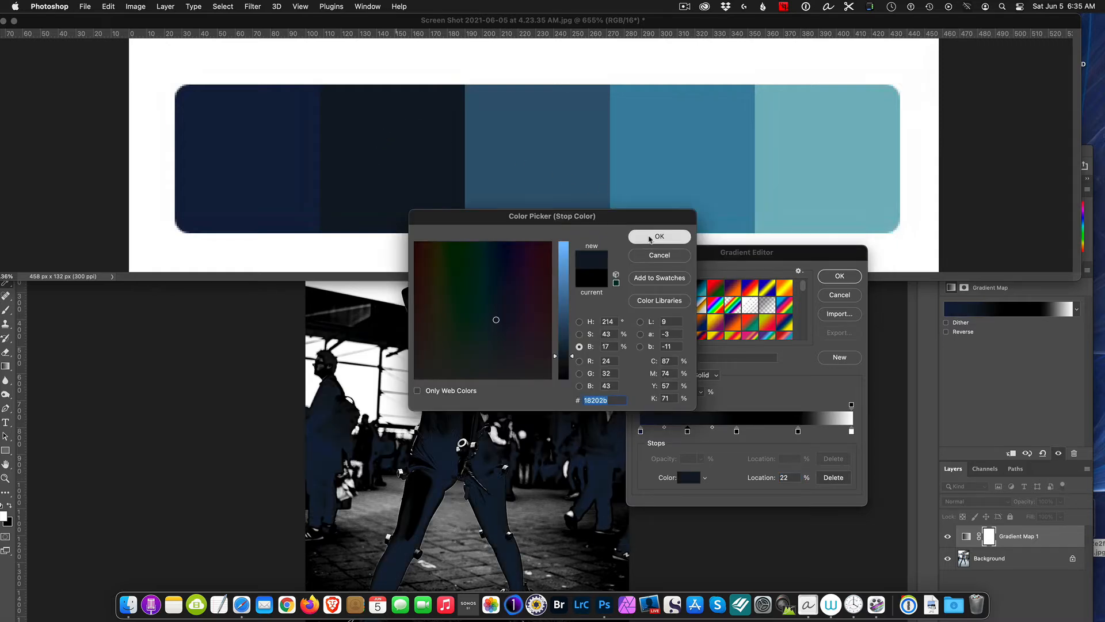
- Color the 46% gradient stop with the slate blue swatch sampled from the theme screenshot
left_click(737, 430)
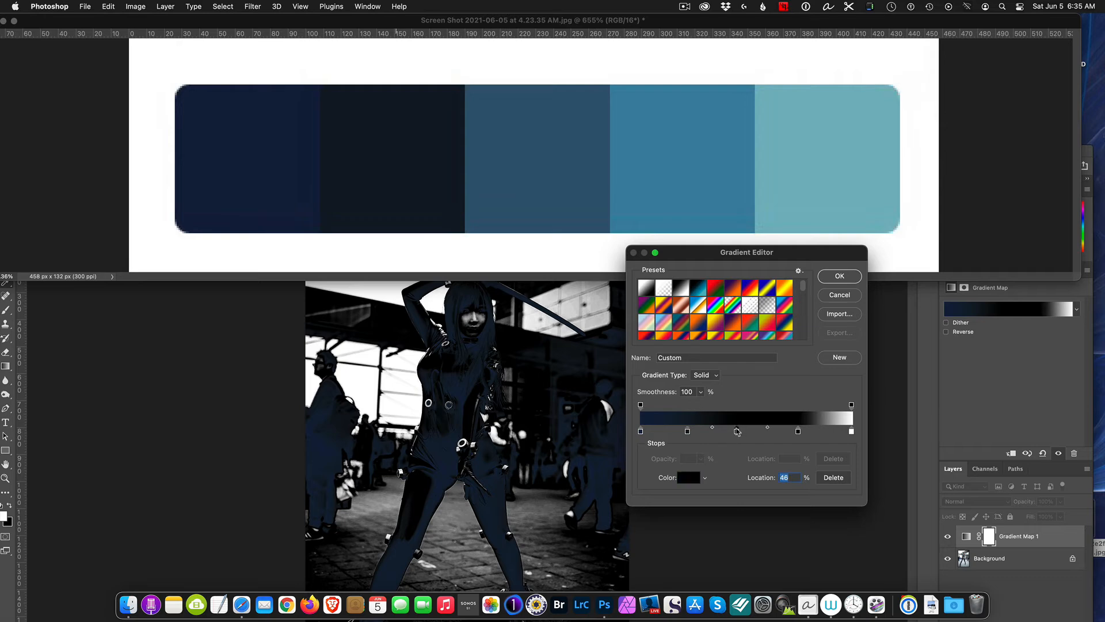
double_click(738, 431)
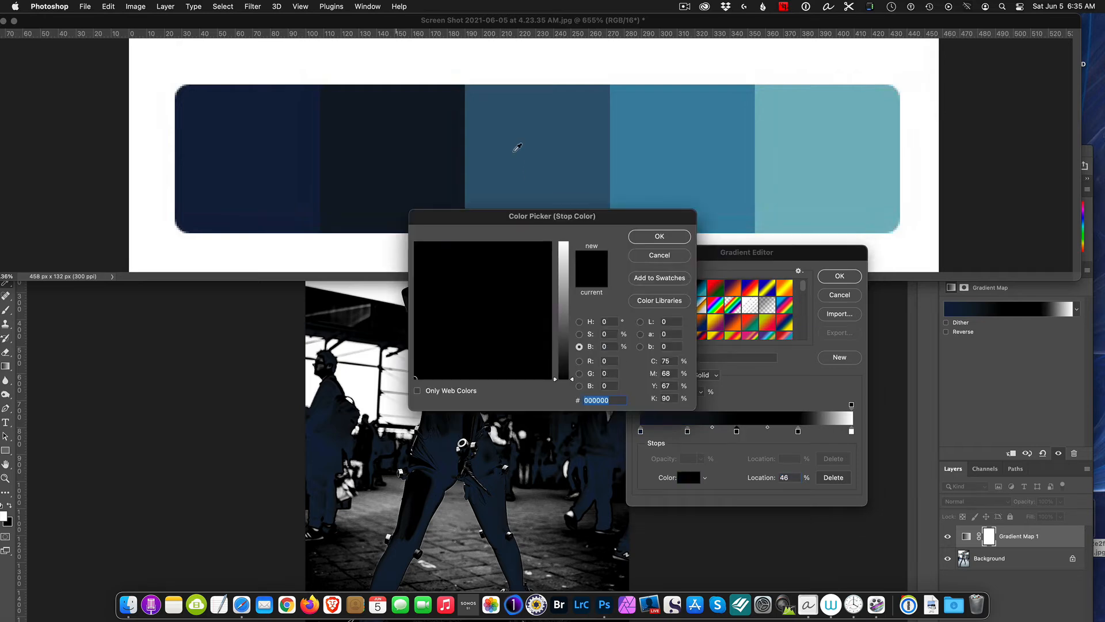
left_click(525, 144)
left_click(660, 236)
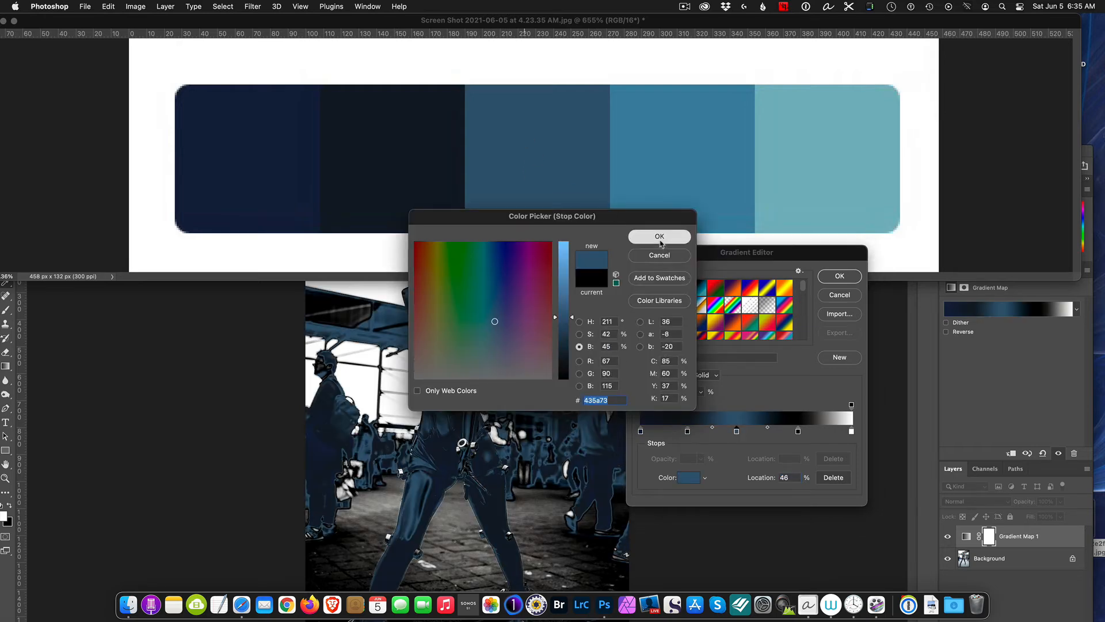
- Color the 75% gradient stop with the medium blue swatch sampled from the theme screenshot
left_click(798, 431)
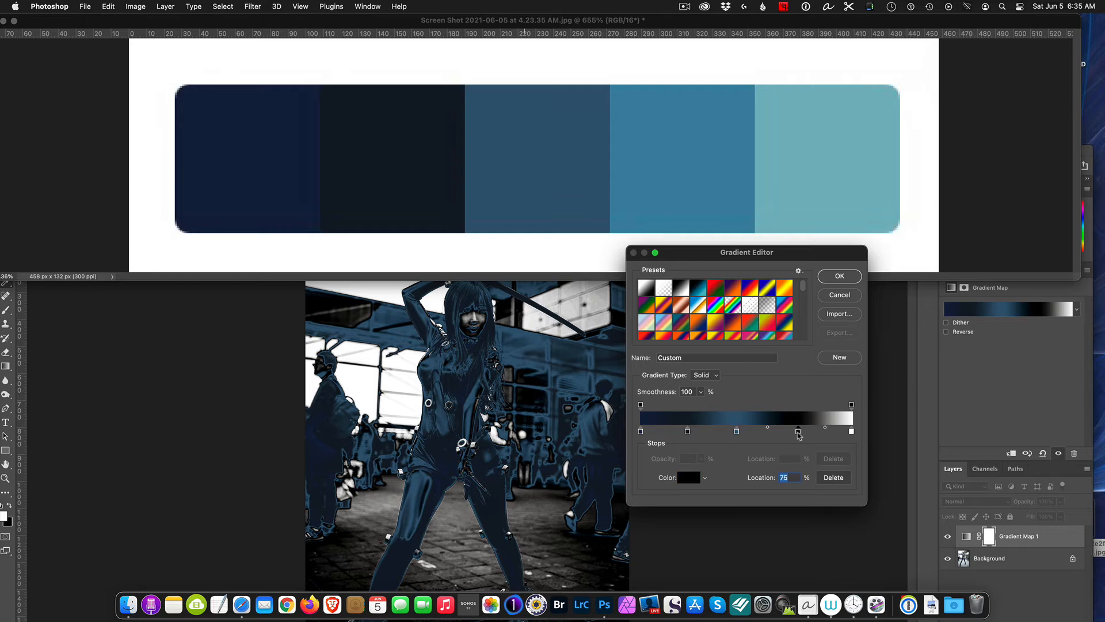
left_click(695, 477)
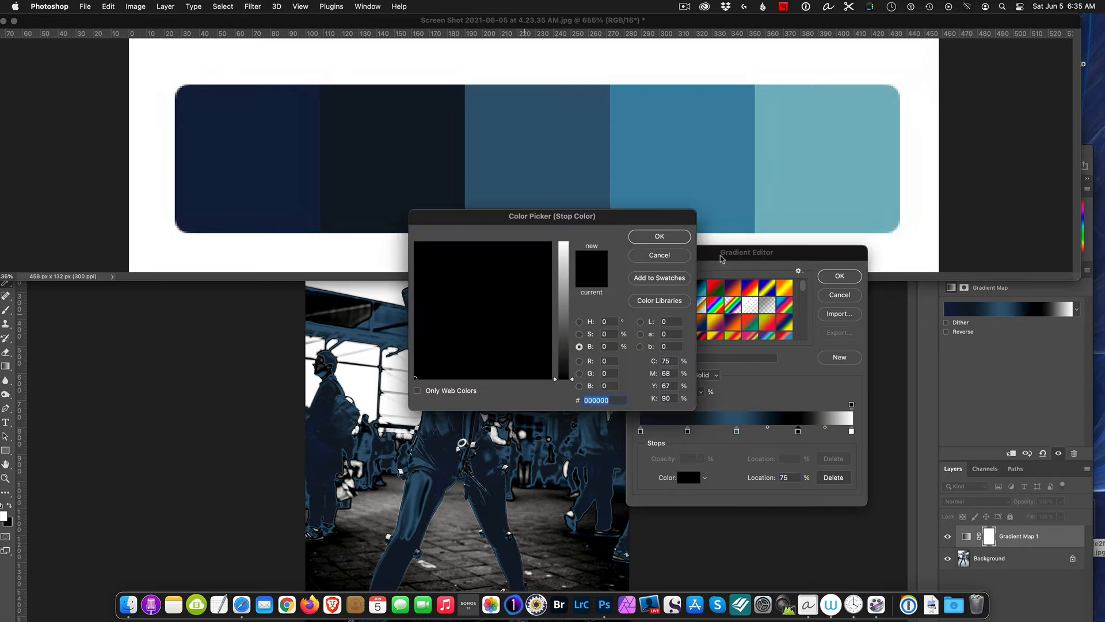
left_click(643, 186)
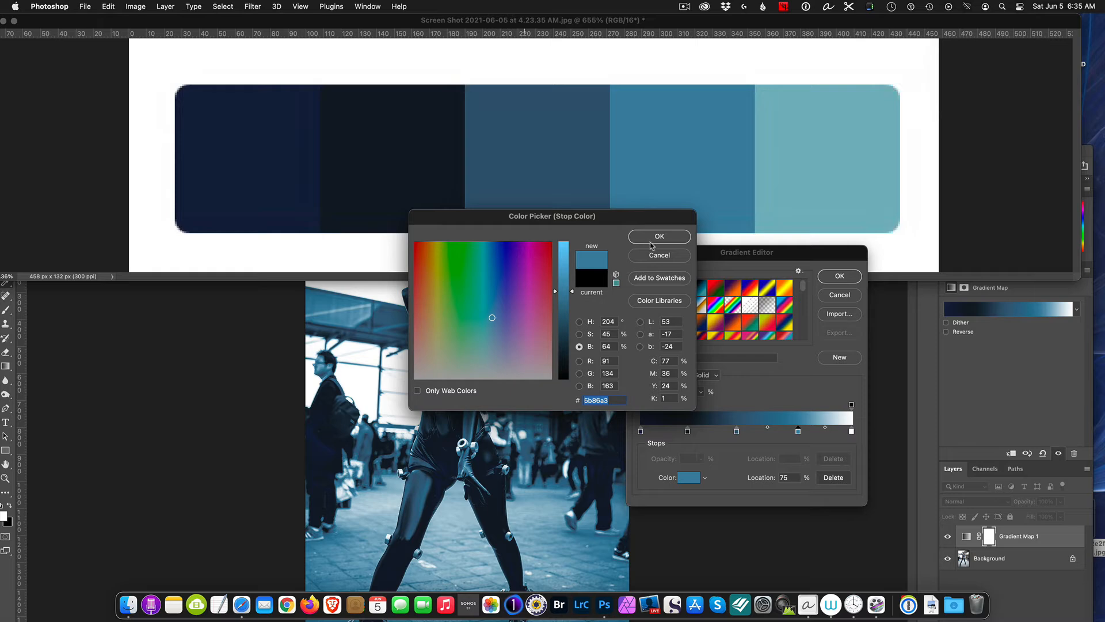
left_click(653, 238)
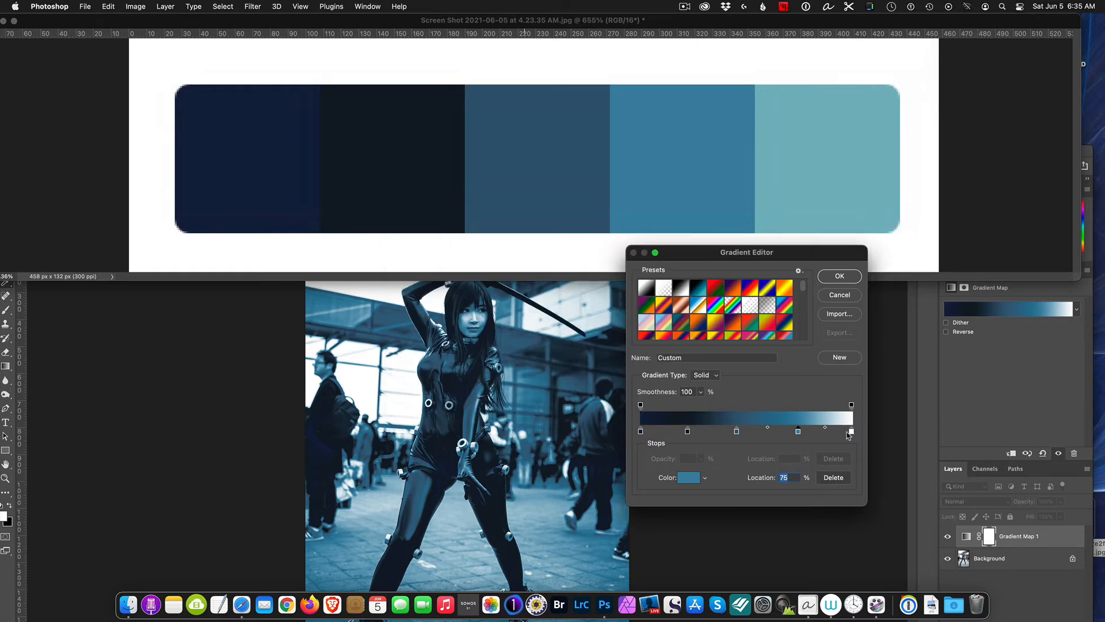
- Recolor the 75% gradient stop with the light teal swatch sampled from the theme screenshot
left_click(697, 483)
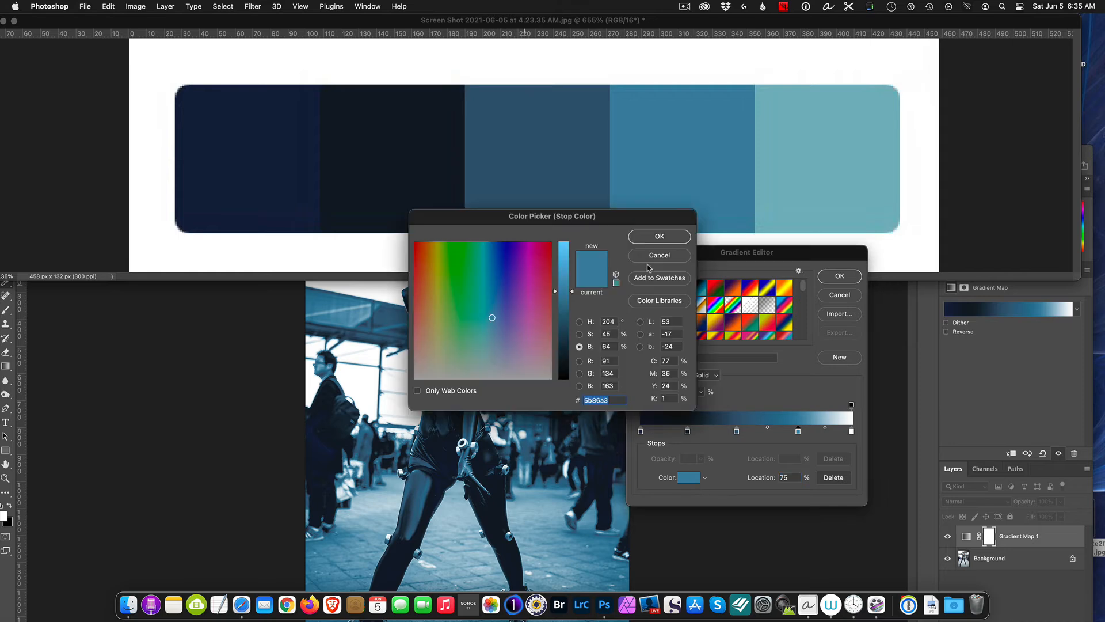
left_click(834, 147)
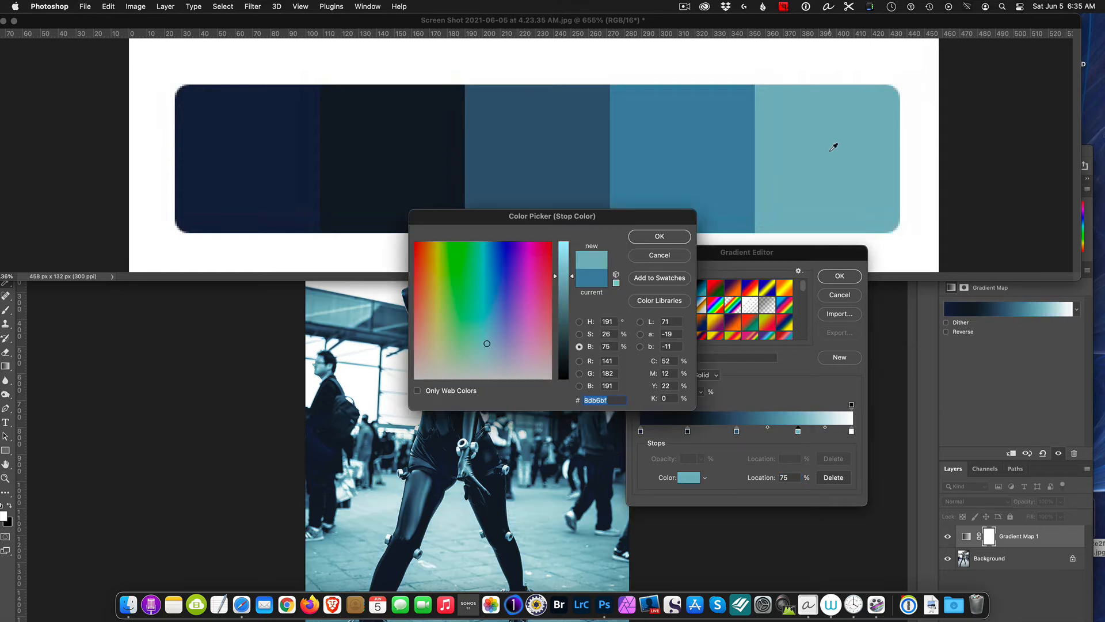
left_click(660, 236)
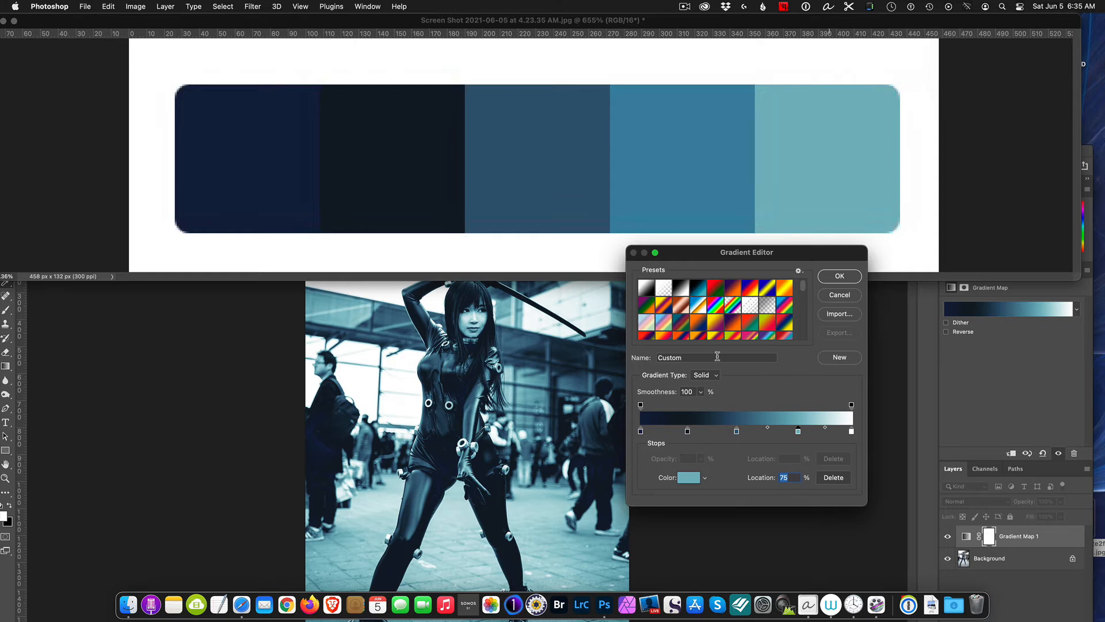
- Name the gradient scifi2021, save it as a new preset, and apply it to the gradient map
left_click(717, 356)
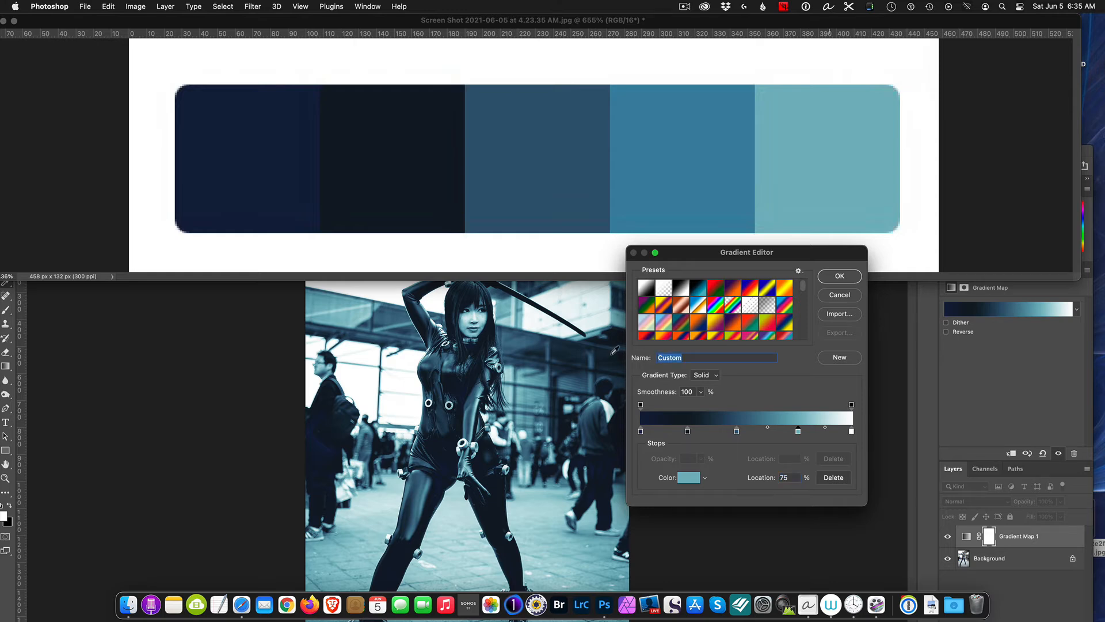
type("sc")
type("ifi2021")
left_click(840, 358)
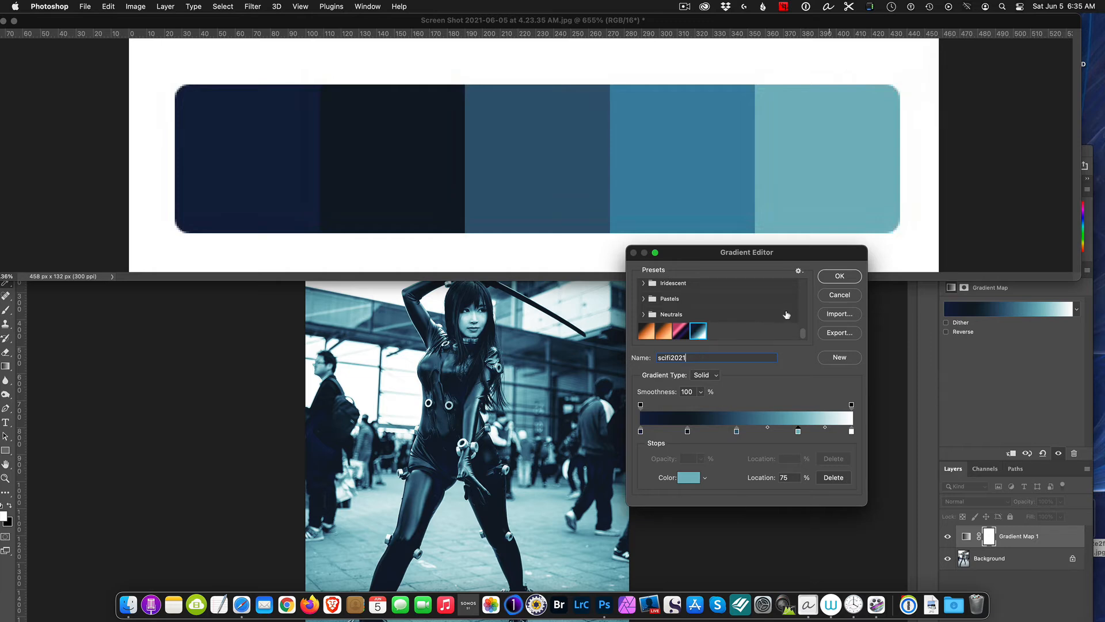
left_click(840, 276)
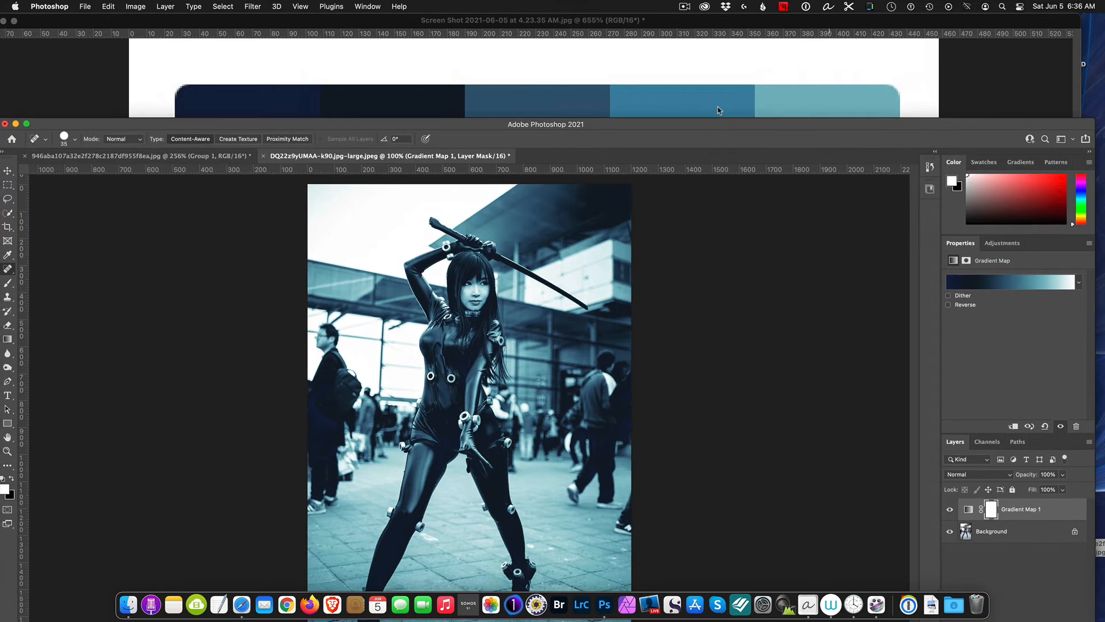
- Bring the whole workspace back into view and compare the photo with and without the gradient map
left_click_drag(718, 111, 712, 24)
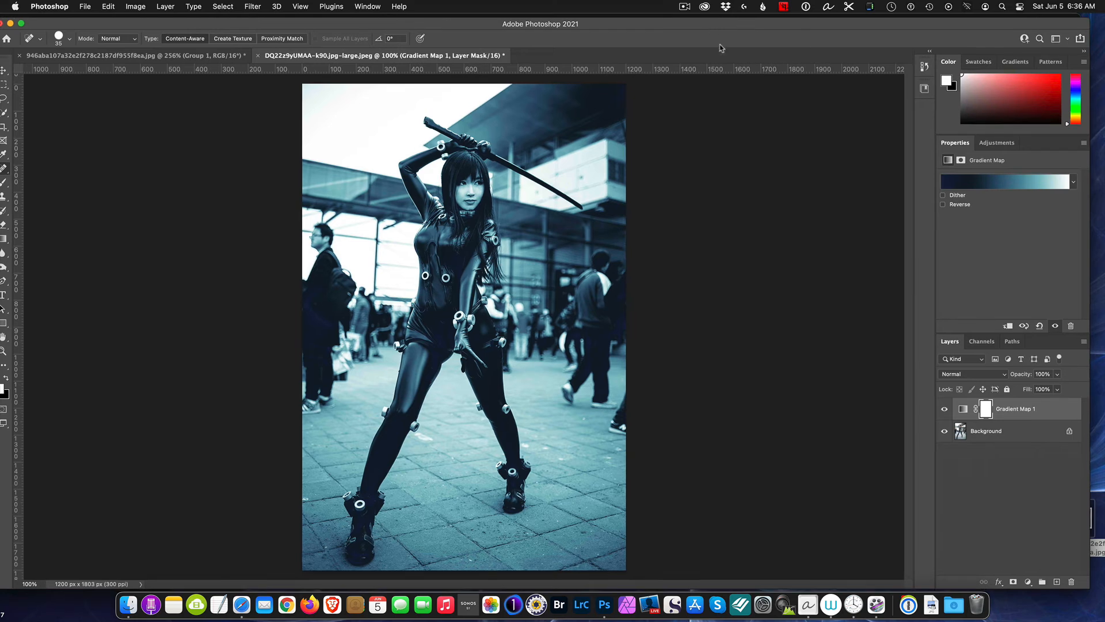
left_click(944, 411)
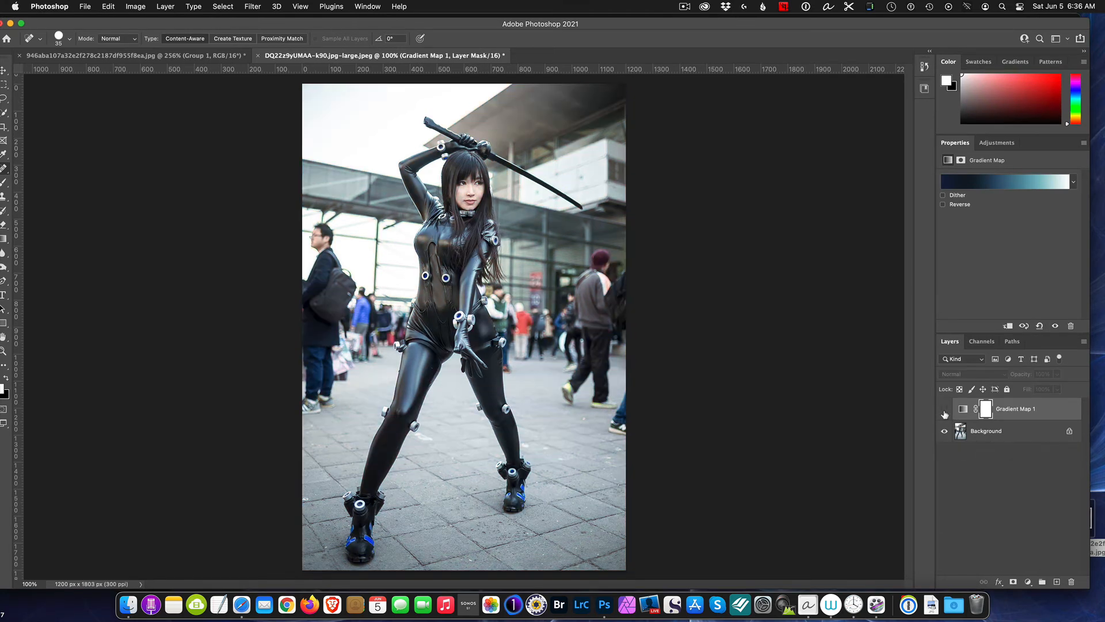
left_click(945, 411)
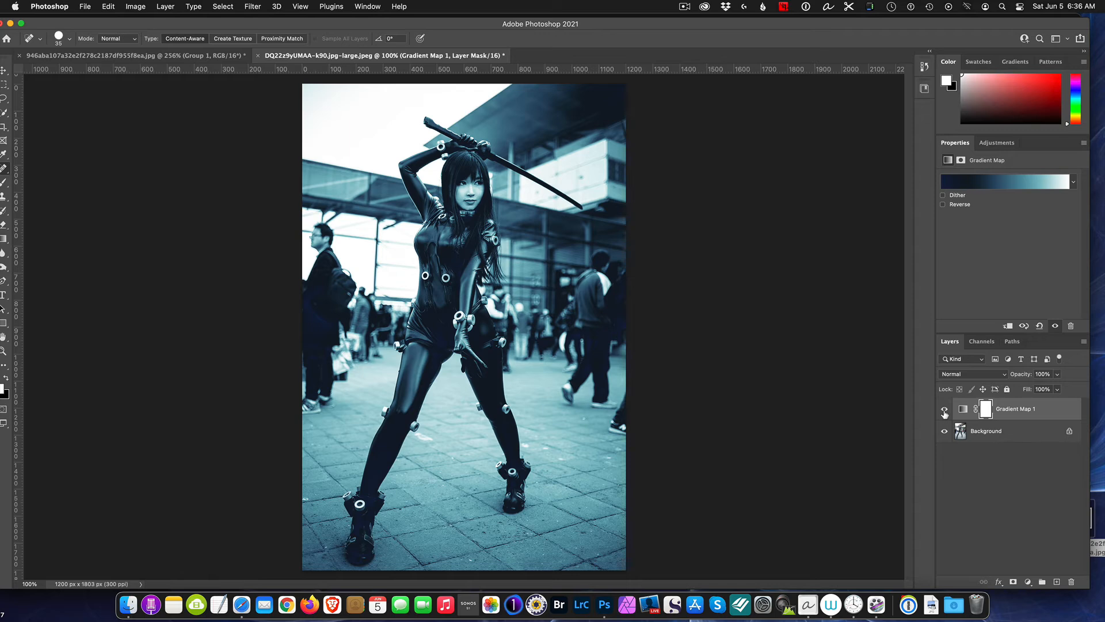
- Set the Gradient Map layer's blend mode to Overlay
left_click(993, 377)
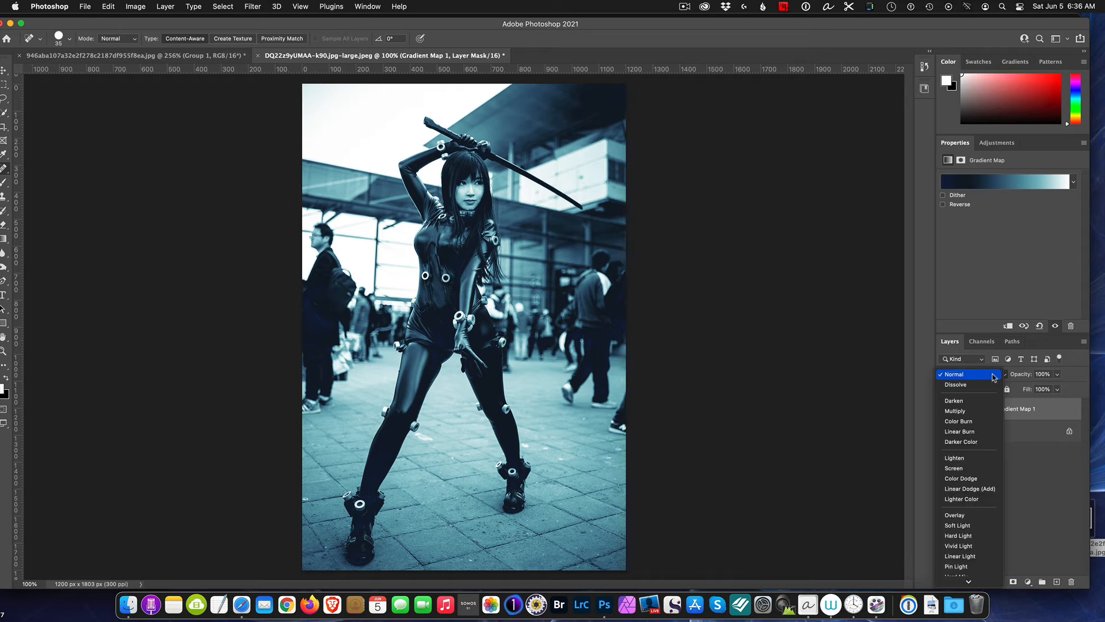
left_click(963, 515)
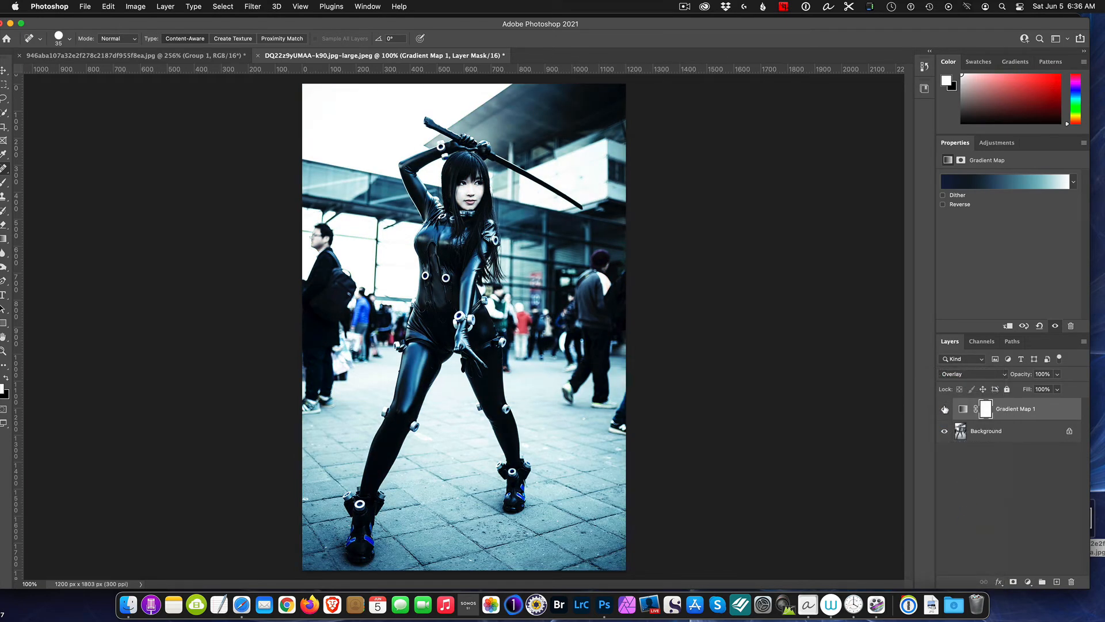
- Try the Soft Light blend mode on the Gradient Map layer and return it to Overlay
left_click(975, 377)
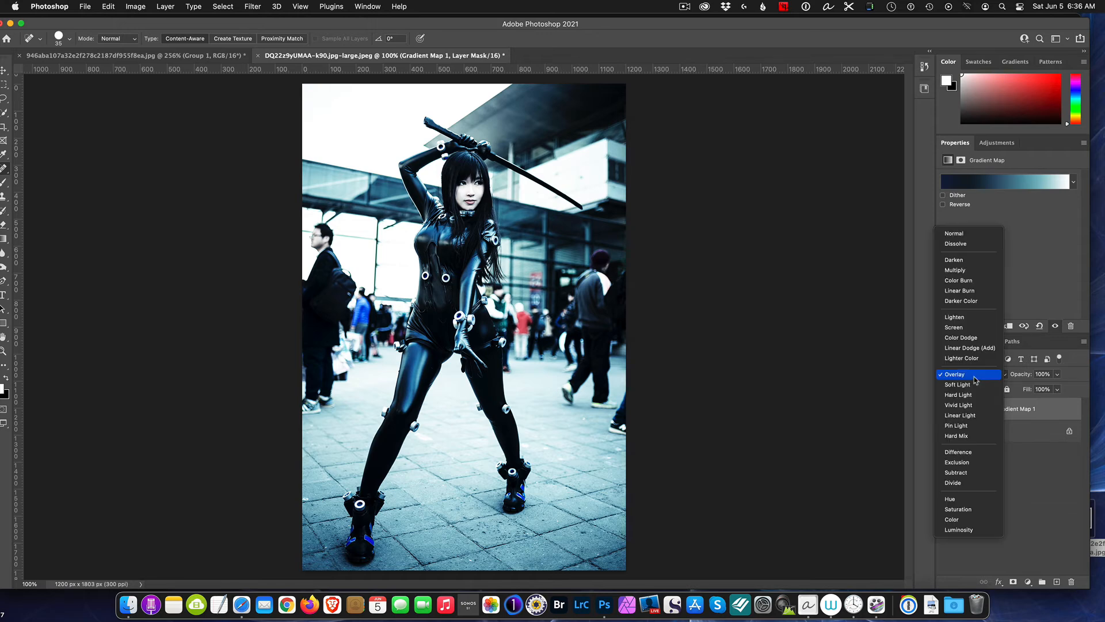
left_click(973, 384)
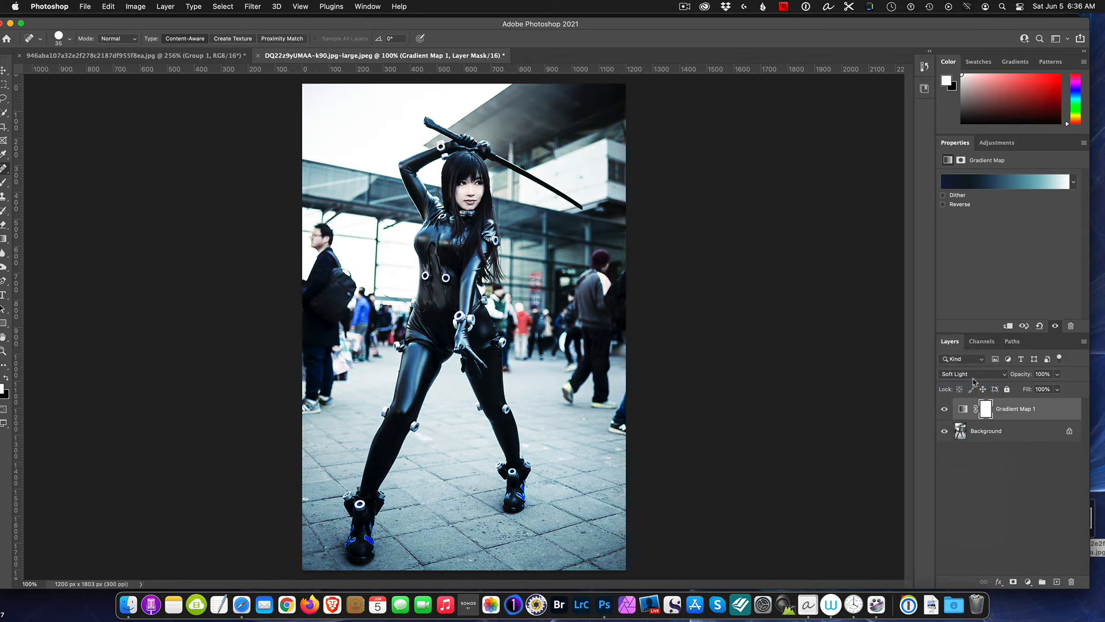
left_click(973, 377)
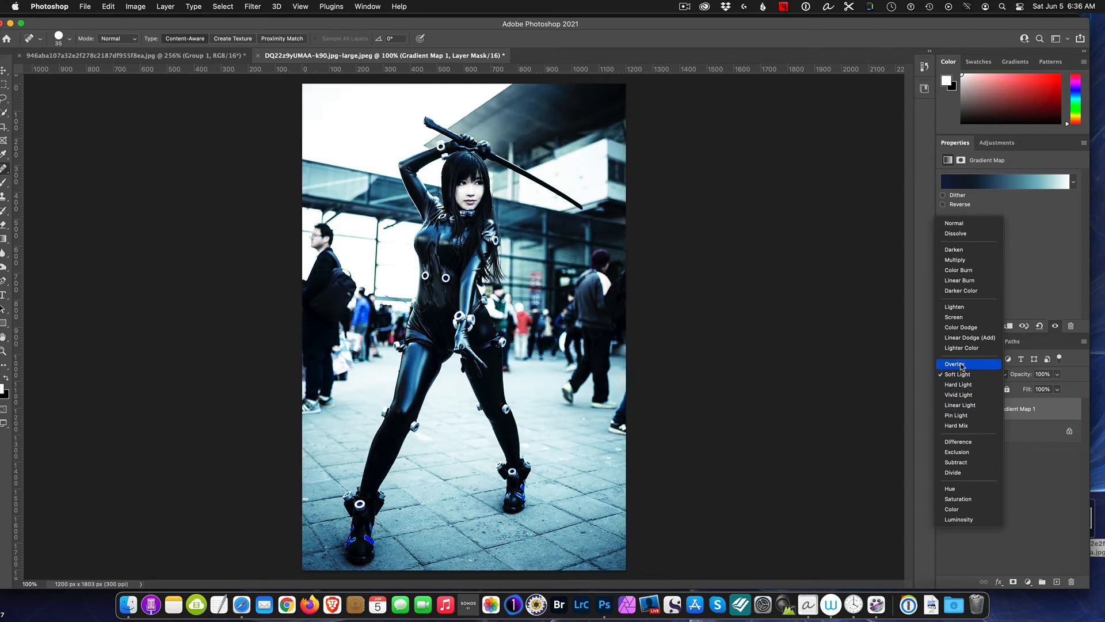
left_click(960, 365)
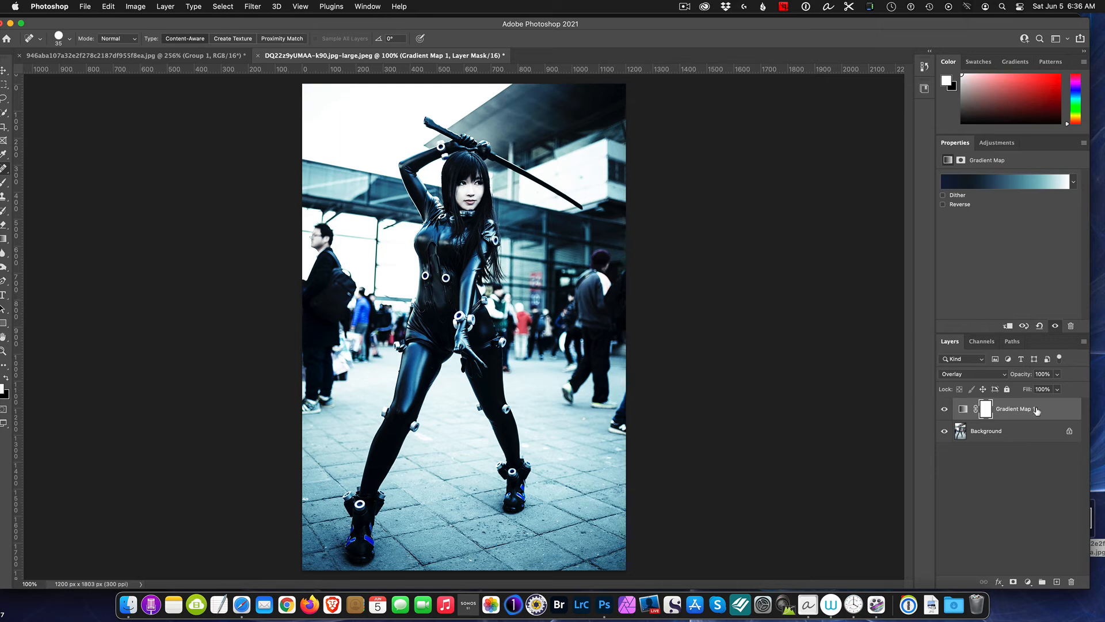
- Duplicate the Gradient Map layer, compare the photo with and without the copy, and leave the copy hidden
key("super+j")
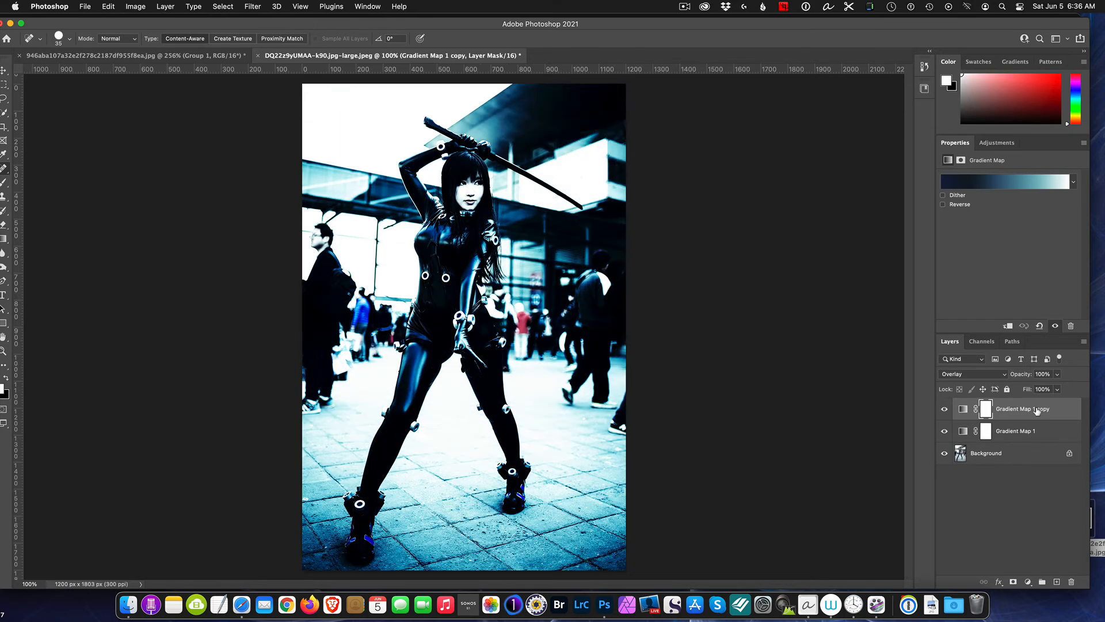
left_click(943, 410)
left_click(943, 410)
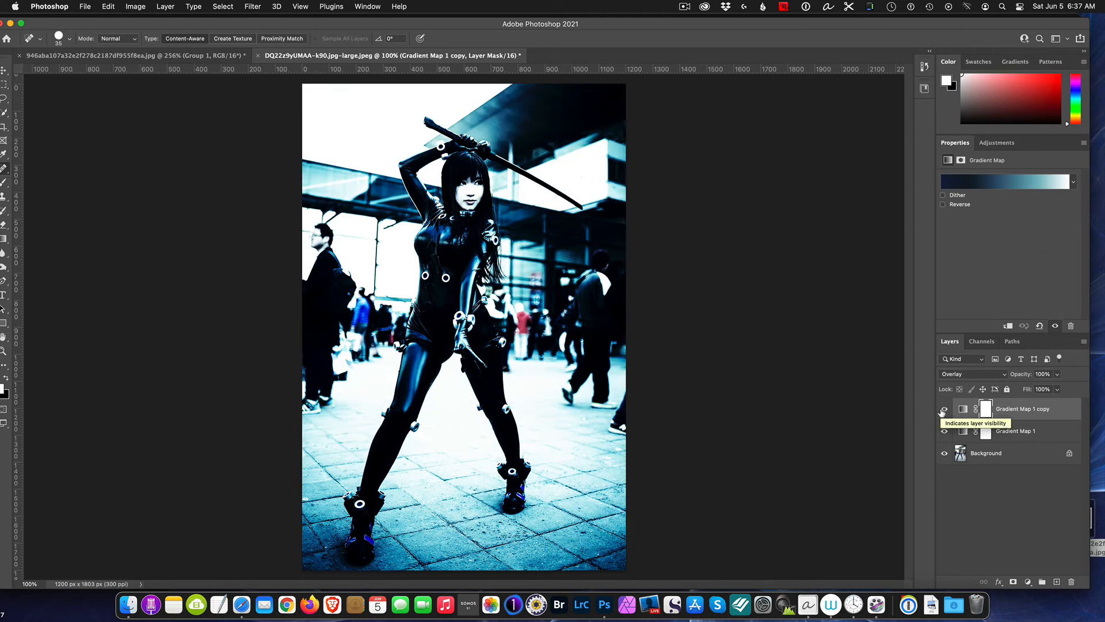
left_click(942, 410)
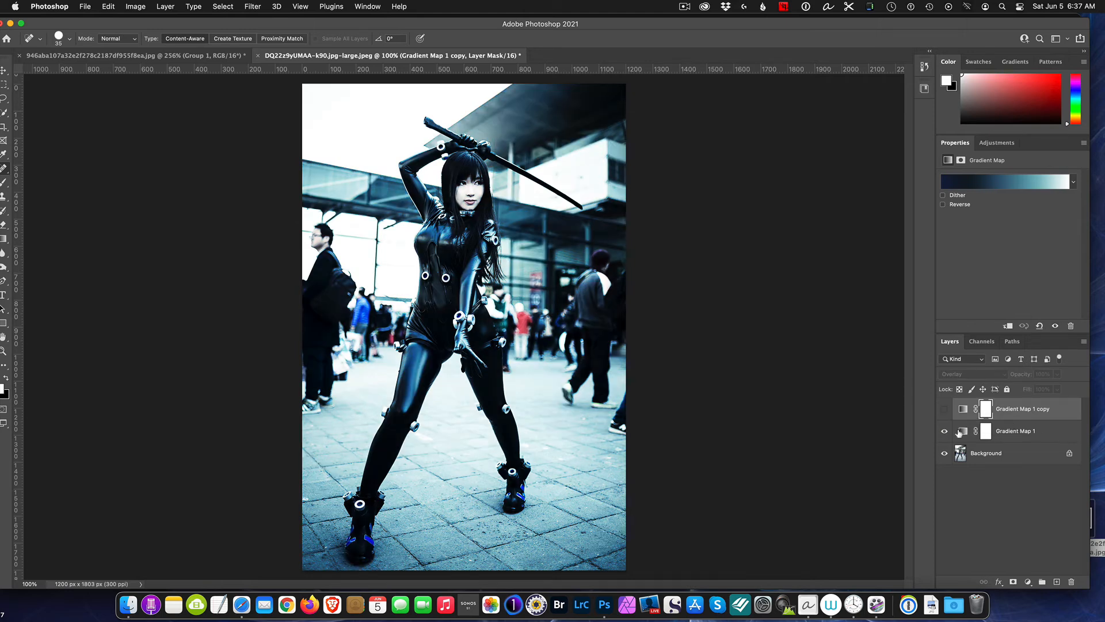
- Lower the opacity of the original Gradient Map 1 layer to 48%
left_click(1027, 432)
left_click(1011, 377)
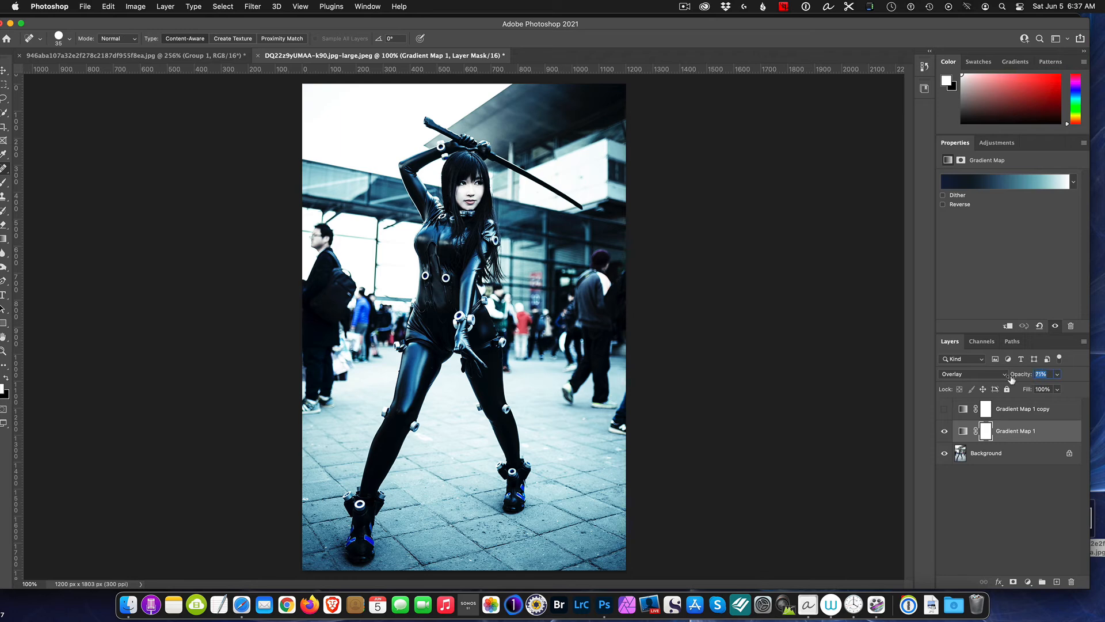
left_click_drag(1012, 378, 1003, 381)
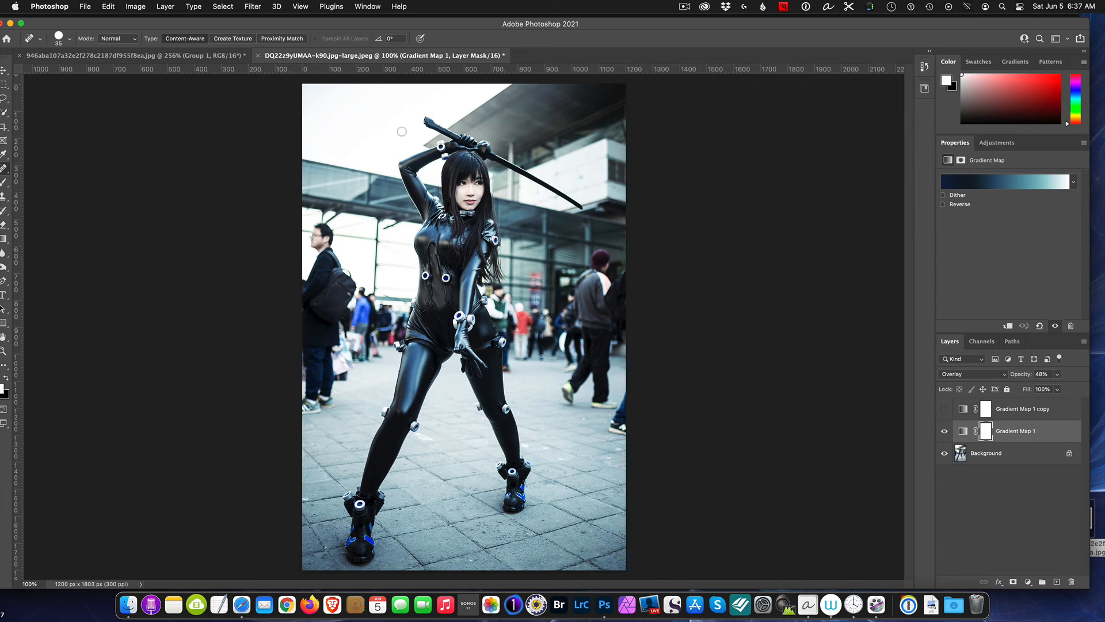
- Show Group 1 in the sci-fi cave document to view the composited cosplayer, and return to the cosplay photo
left_click(145, 56)
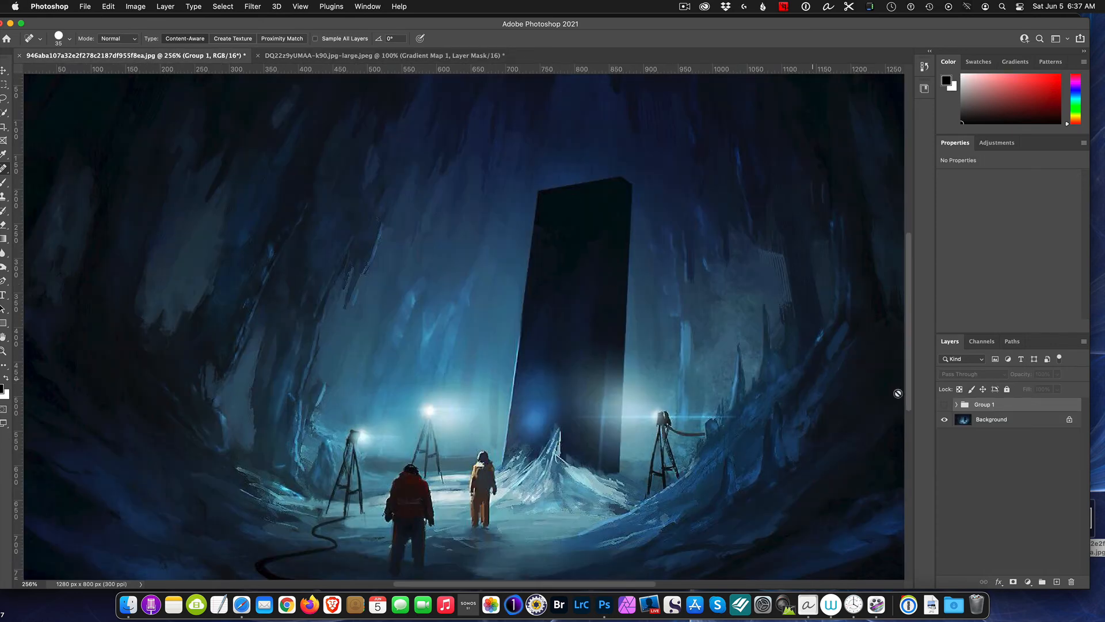
left_click(943, 405)
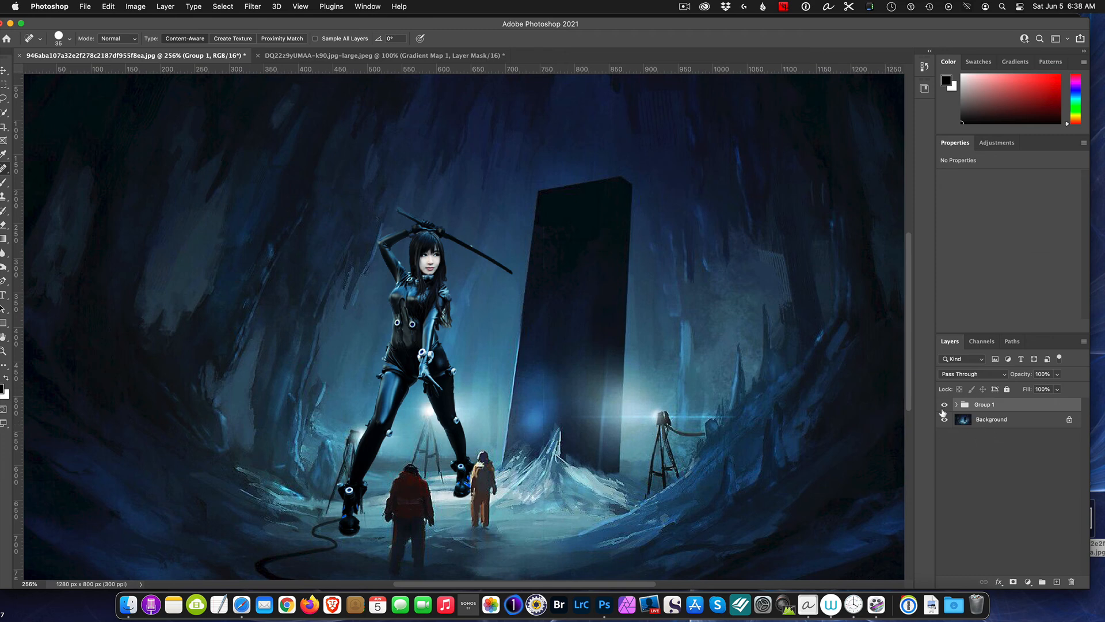
left_click(381, 57)
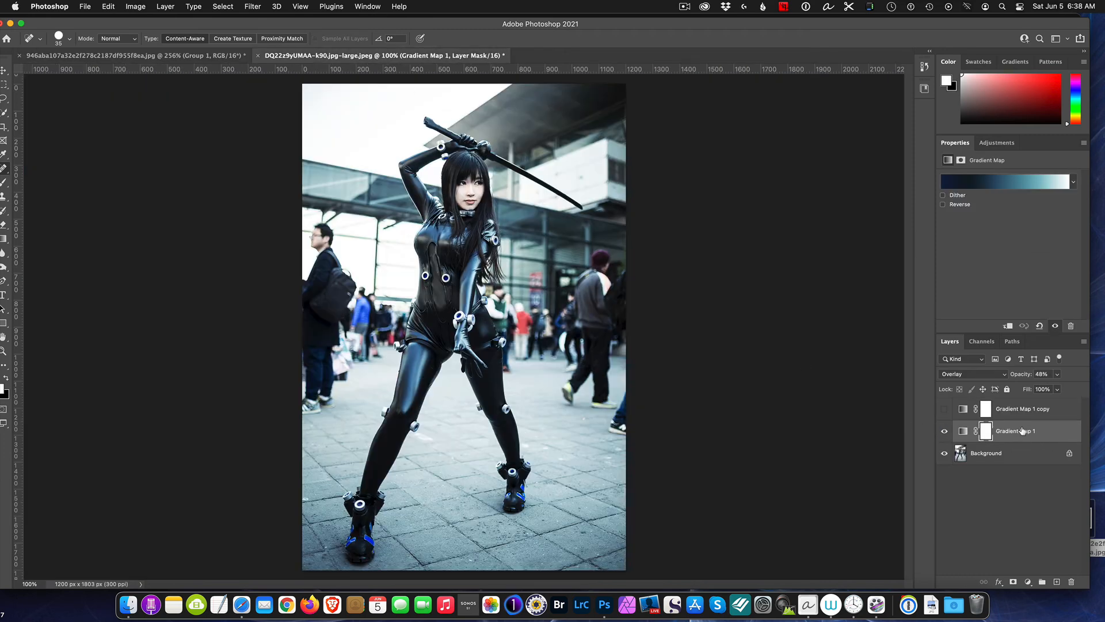
- Delete both Gradient Map layers so only the Background photo remains
left_click_drag(1024, 433, 1071, 582)
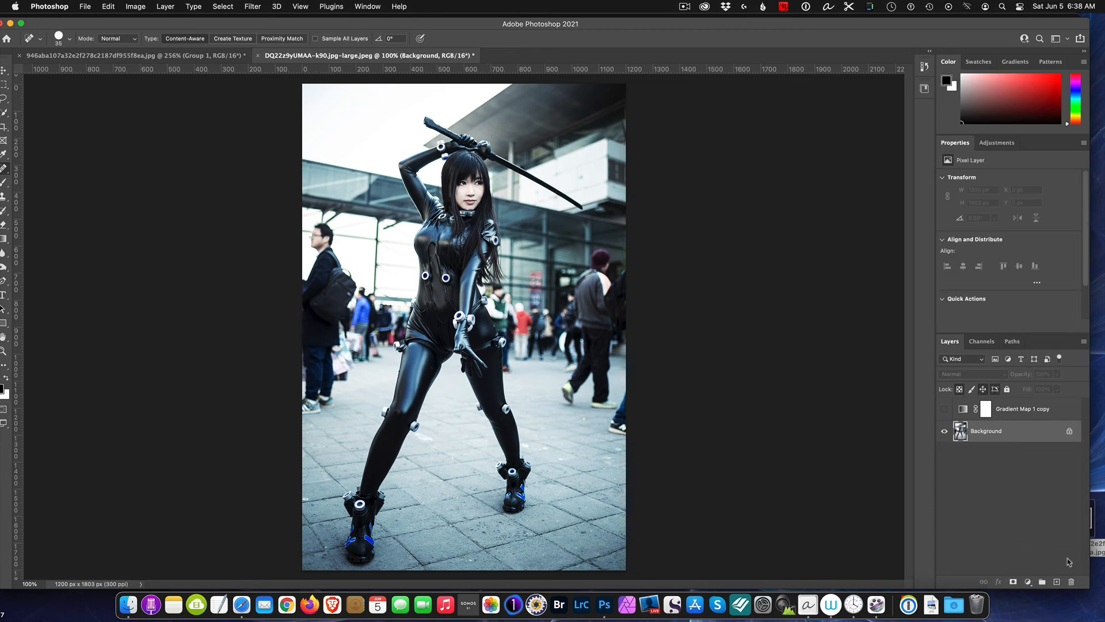
left_click_drag(1027, 403, 1072, 579)
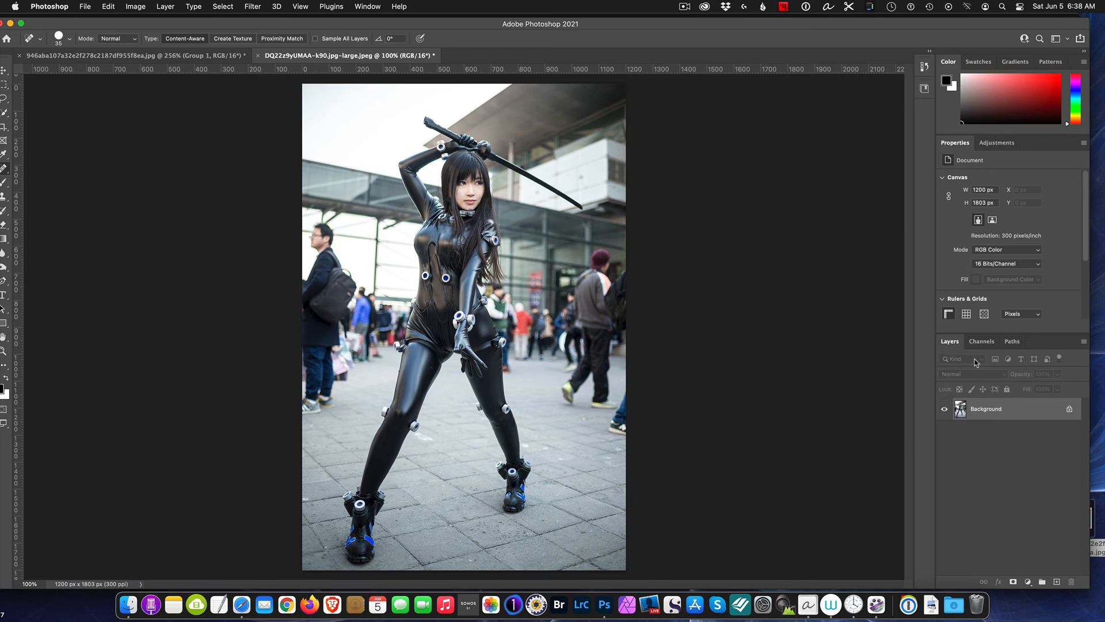
- Add a new Gradient Map adjustment layer with the saved scifi2021 preset and set its blend mode to Overlay
left_click(1029, 582)
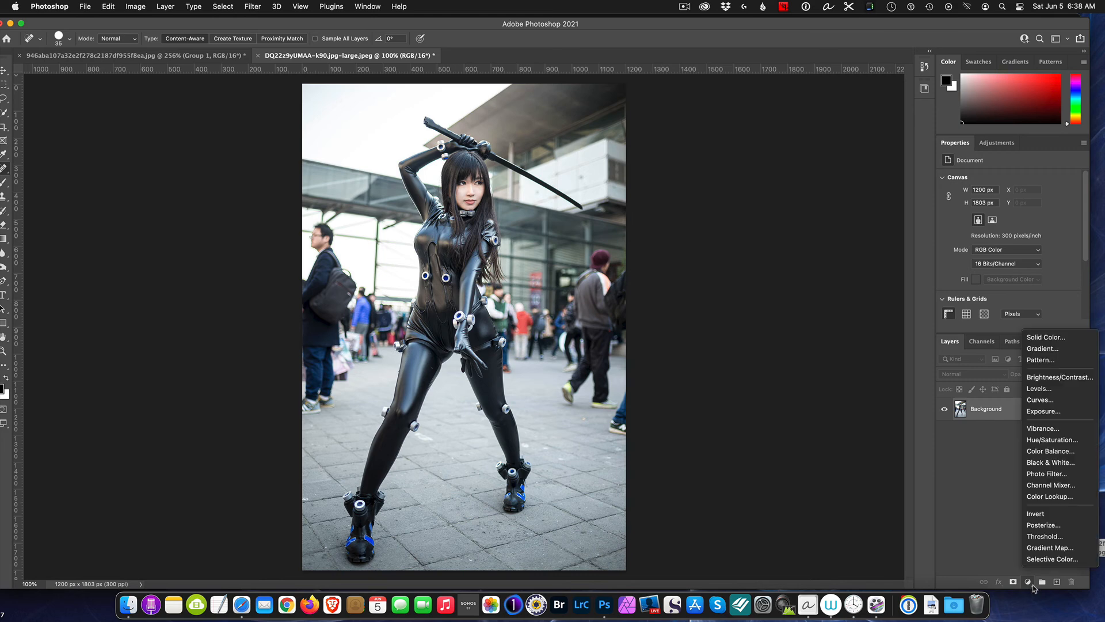
left_click(1044, 549)
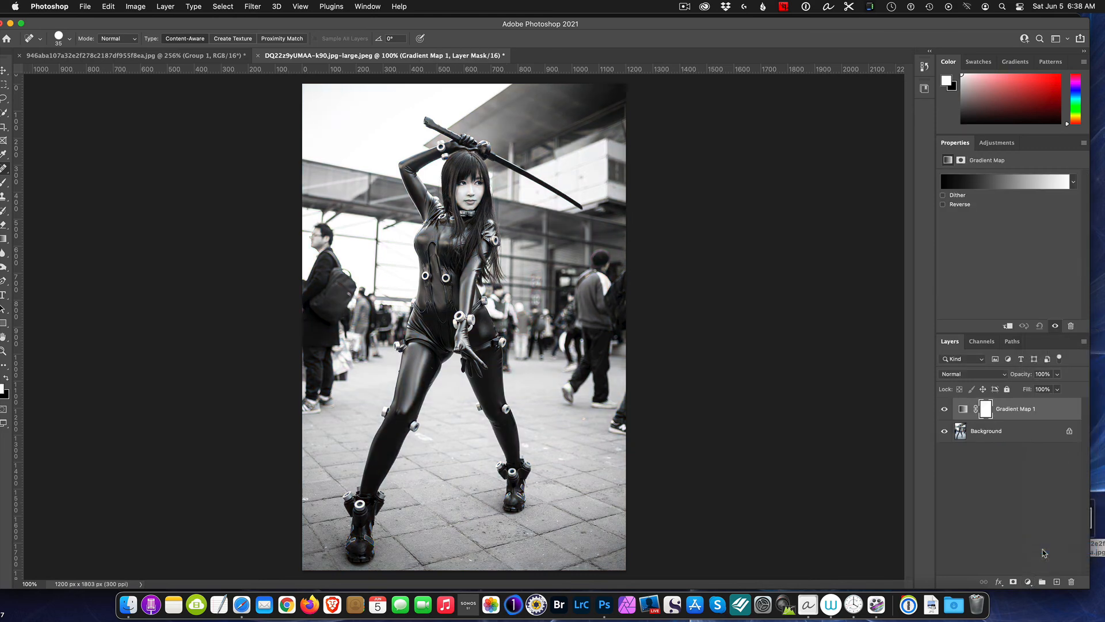
left_click(1033, 182)
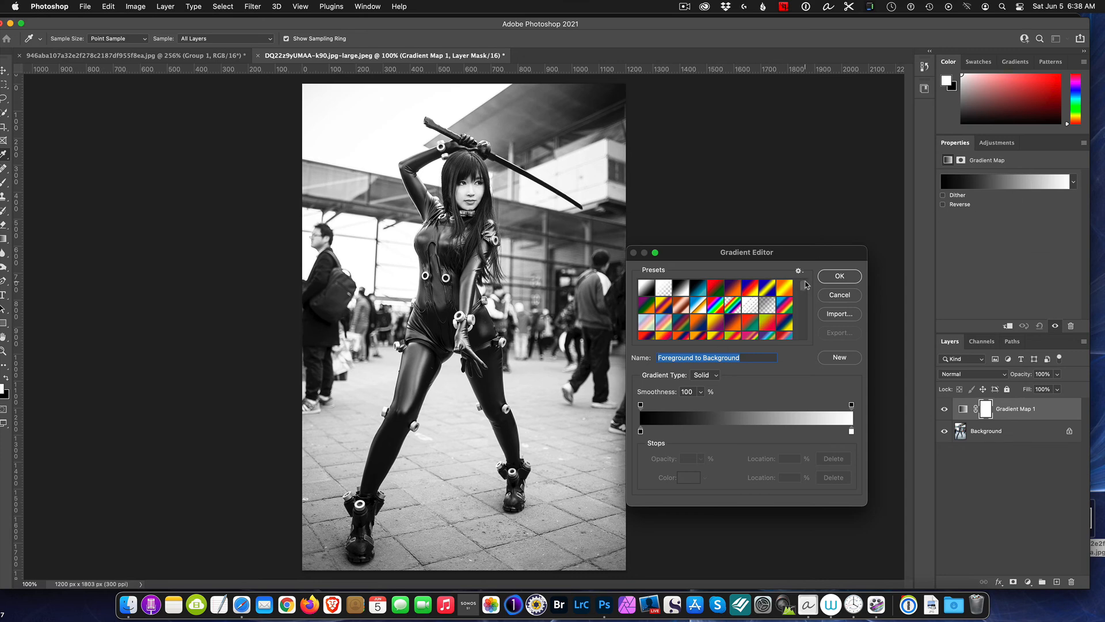
left_click_drag(805, 285, 804, 333)
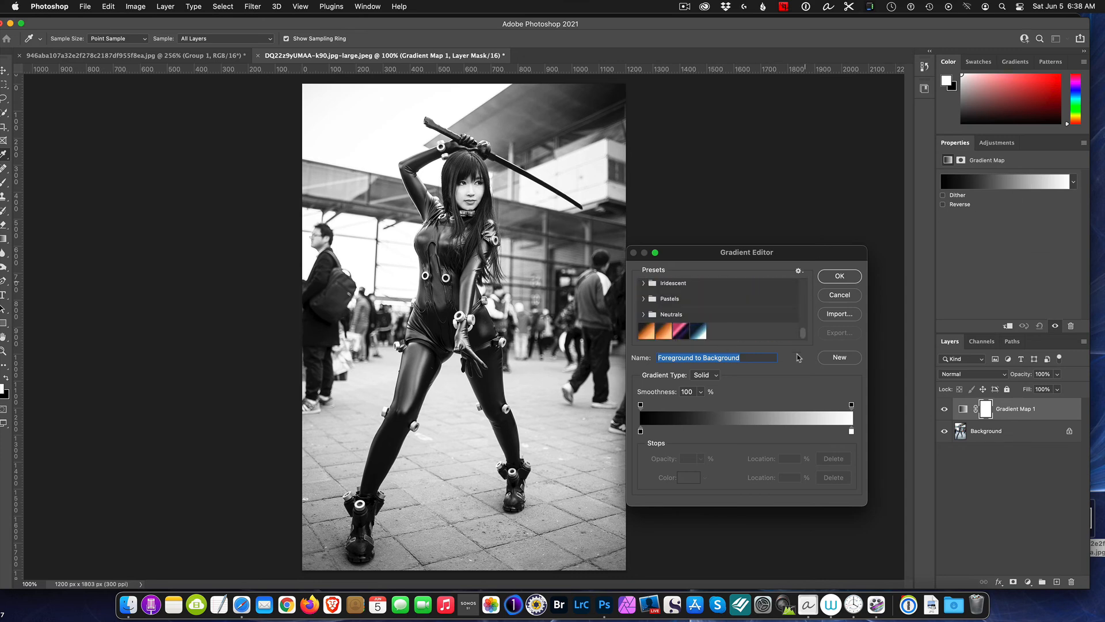
left_click(698, 332)
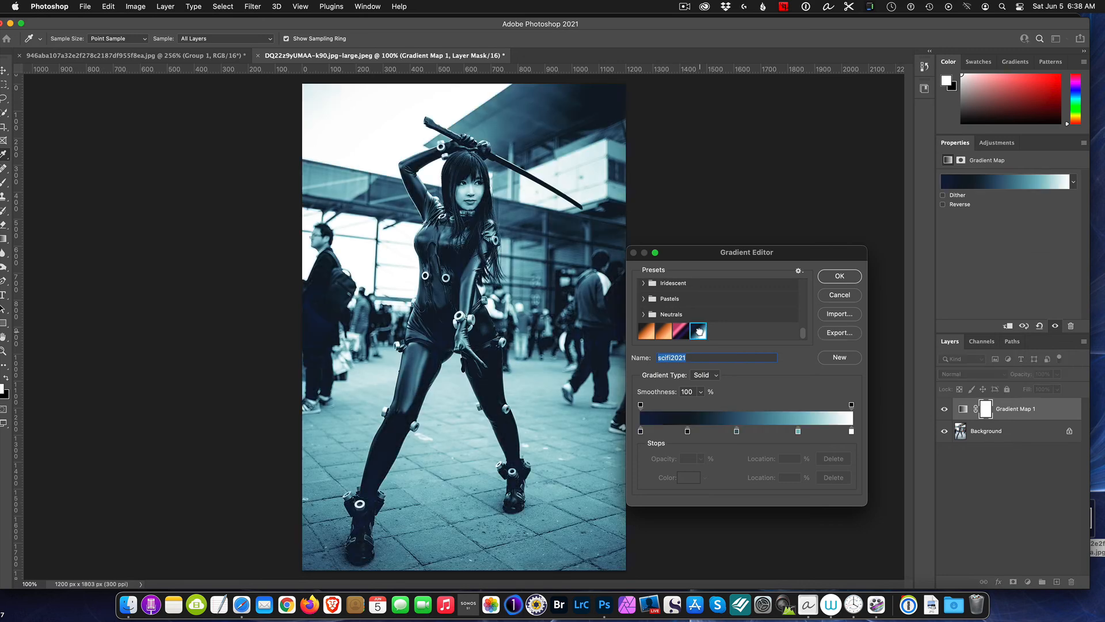
left_click(840, 275)
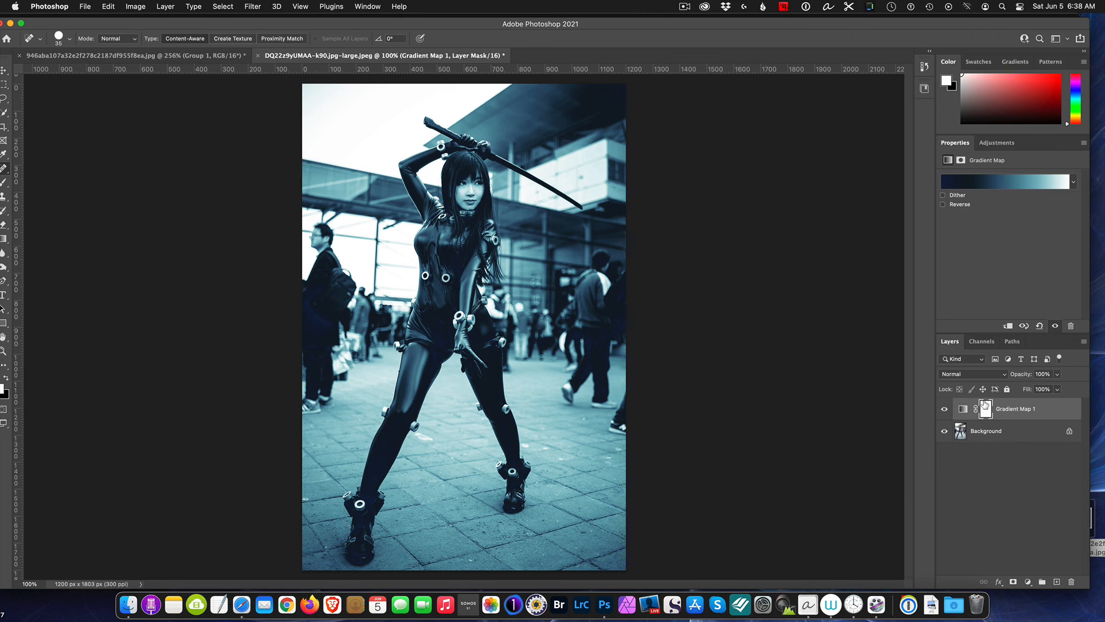
left_click(989, 374)
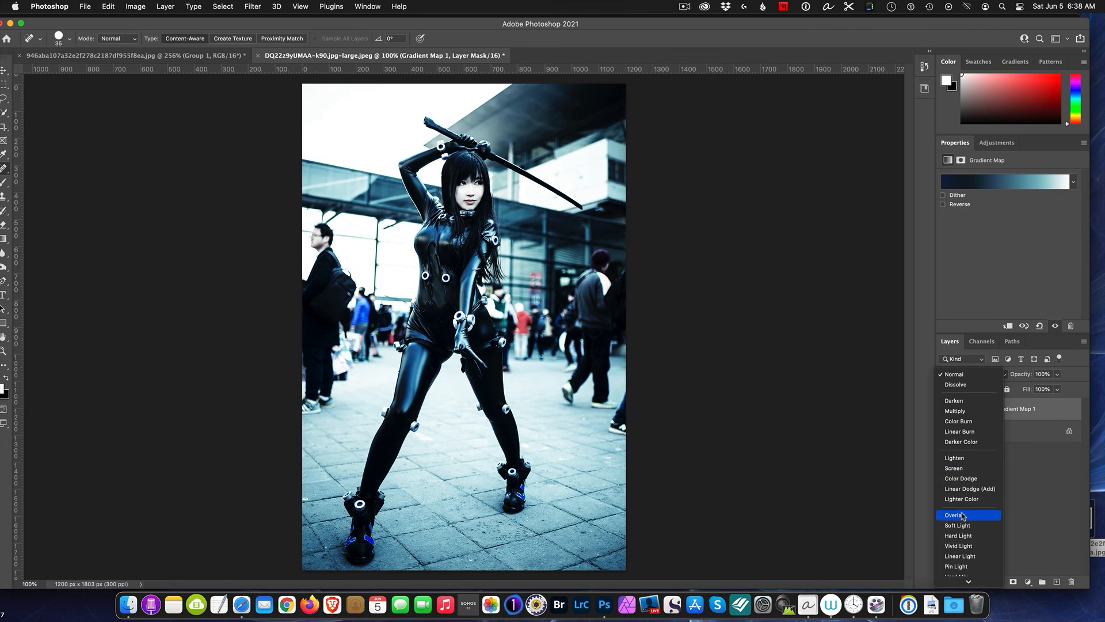
left_click(962, 515)
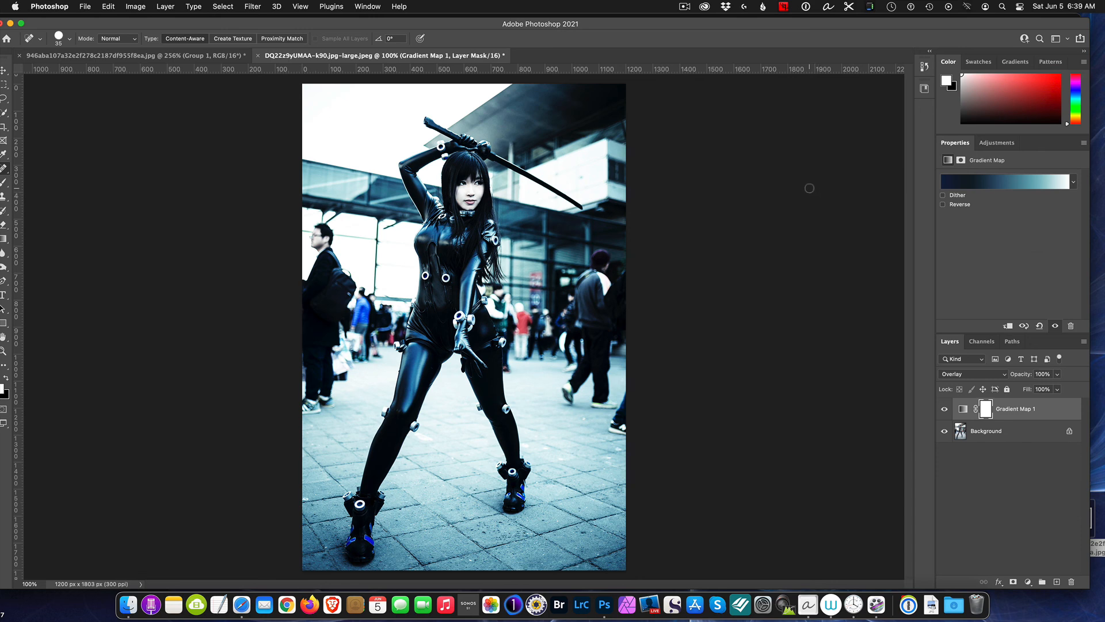
left_click(679, 8)
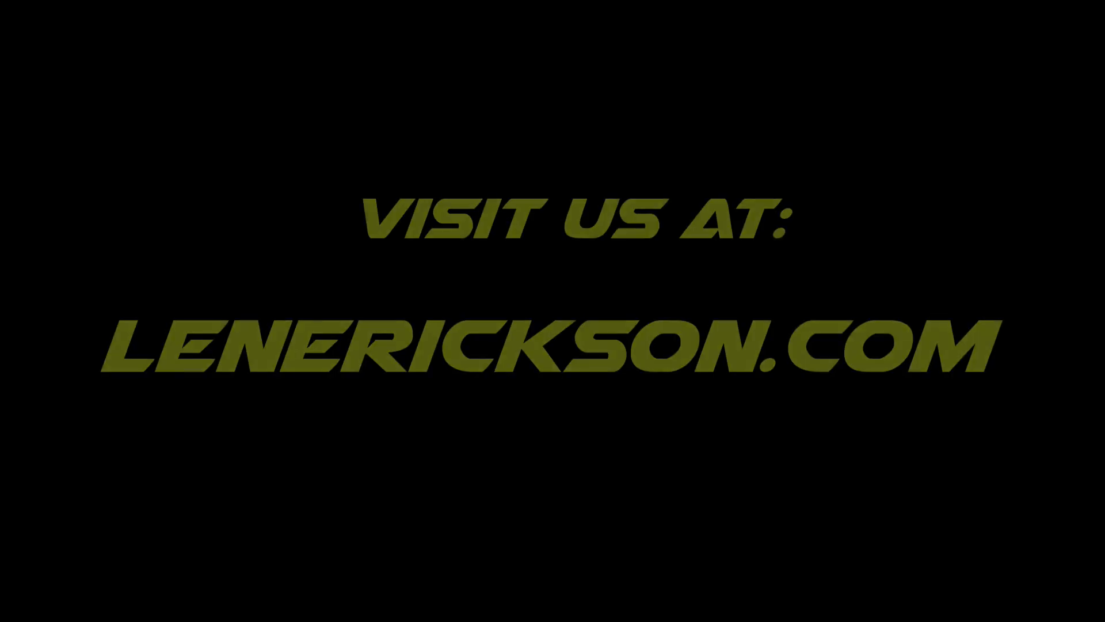